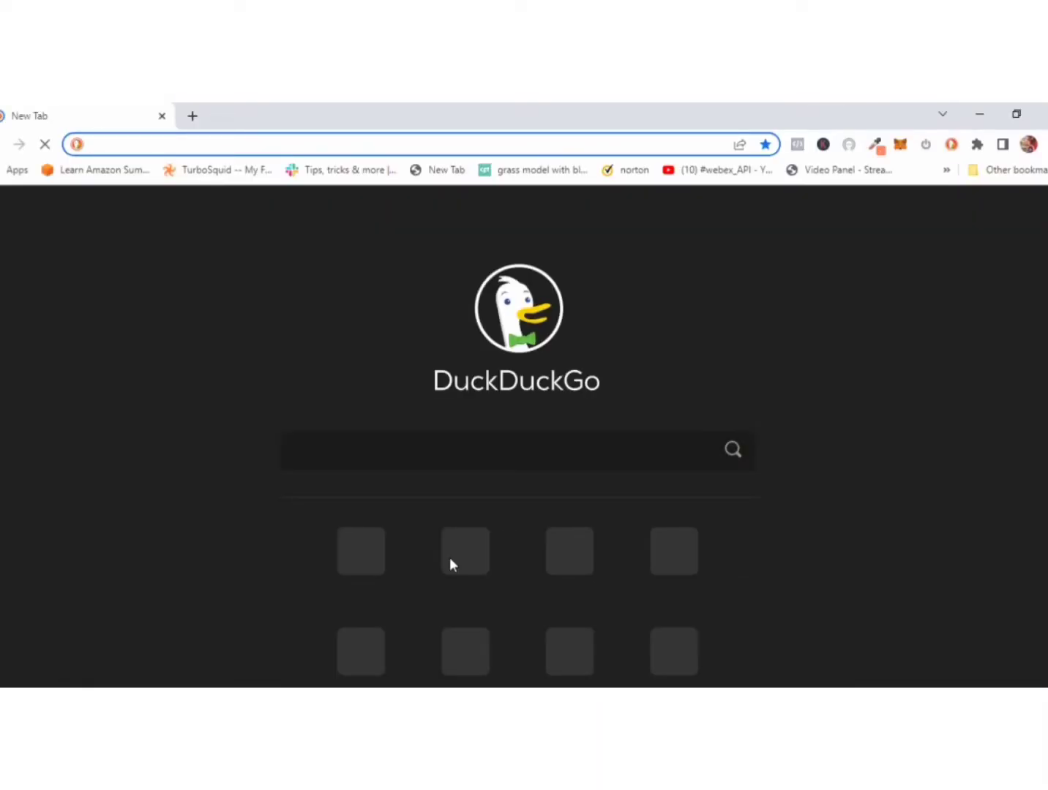
# - Search DuckDuckGo for 'developer.salesforce'
pyautogui.click(366, 455)
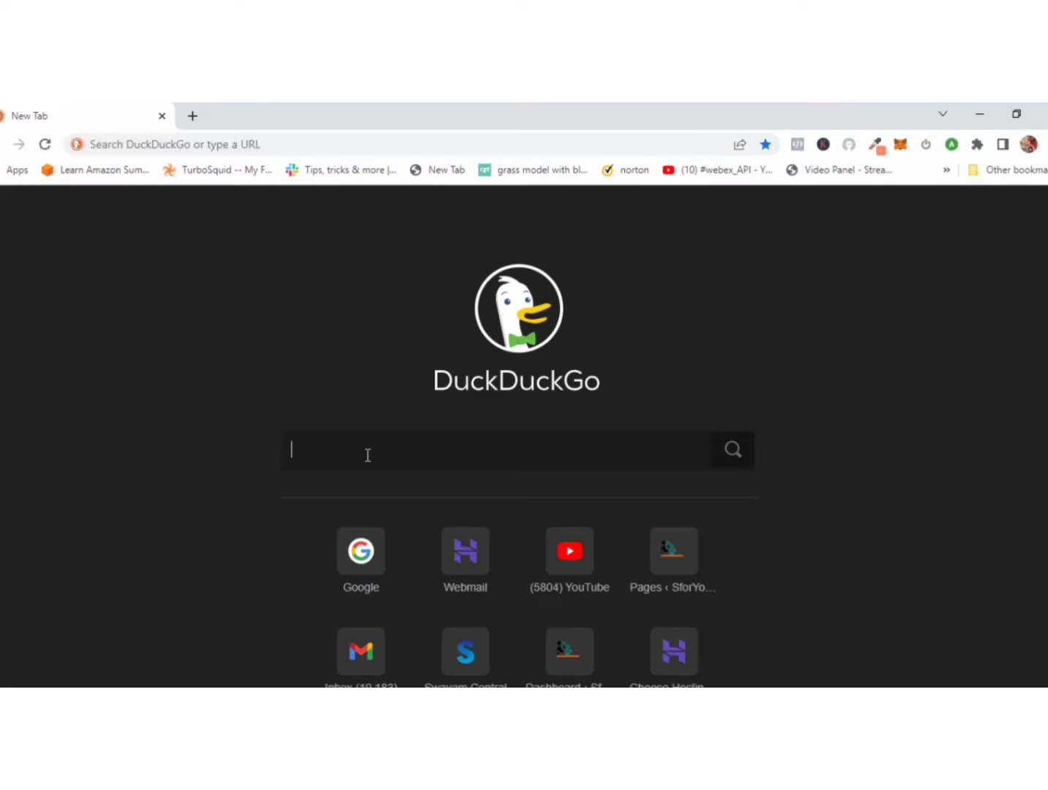
pyautogui.write('devel')
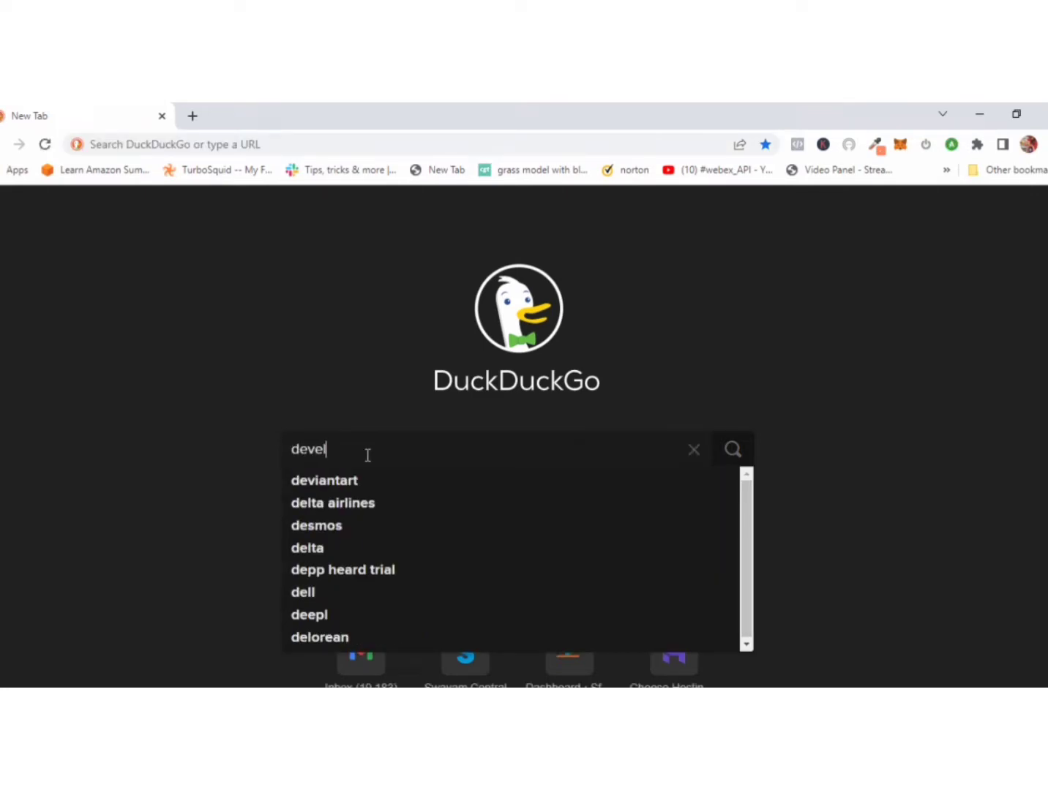
pyautogui.write('oper.sale')
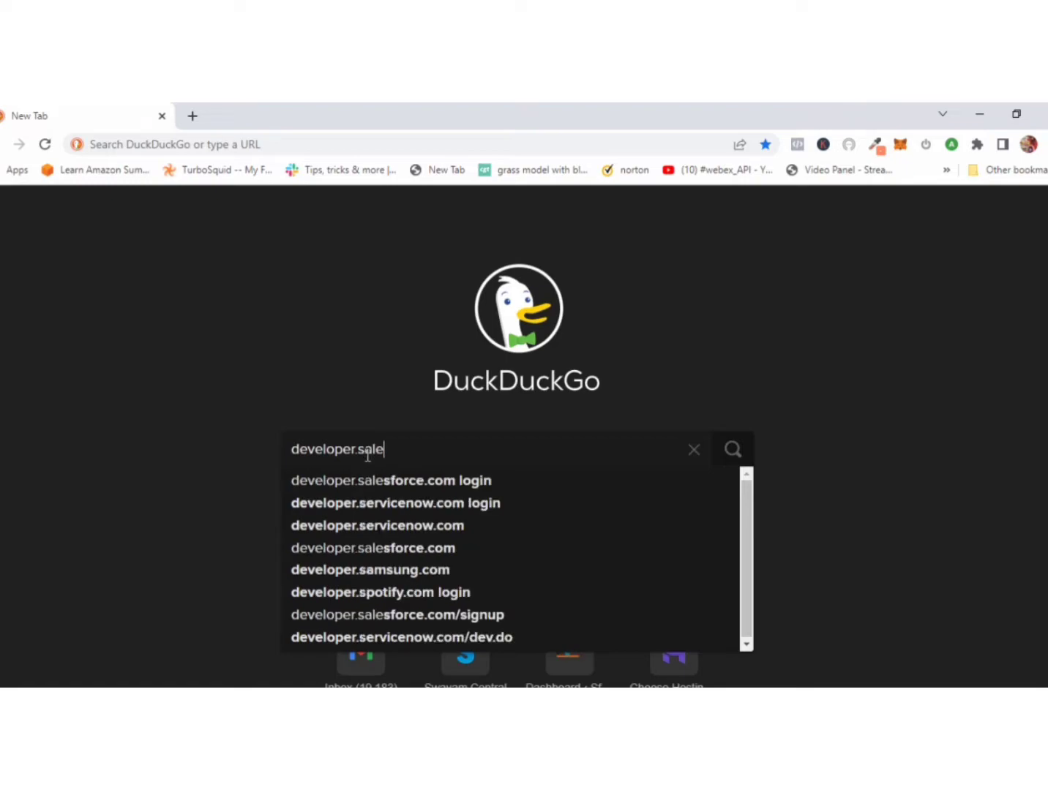
pyautogui.write('sforce')
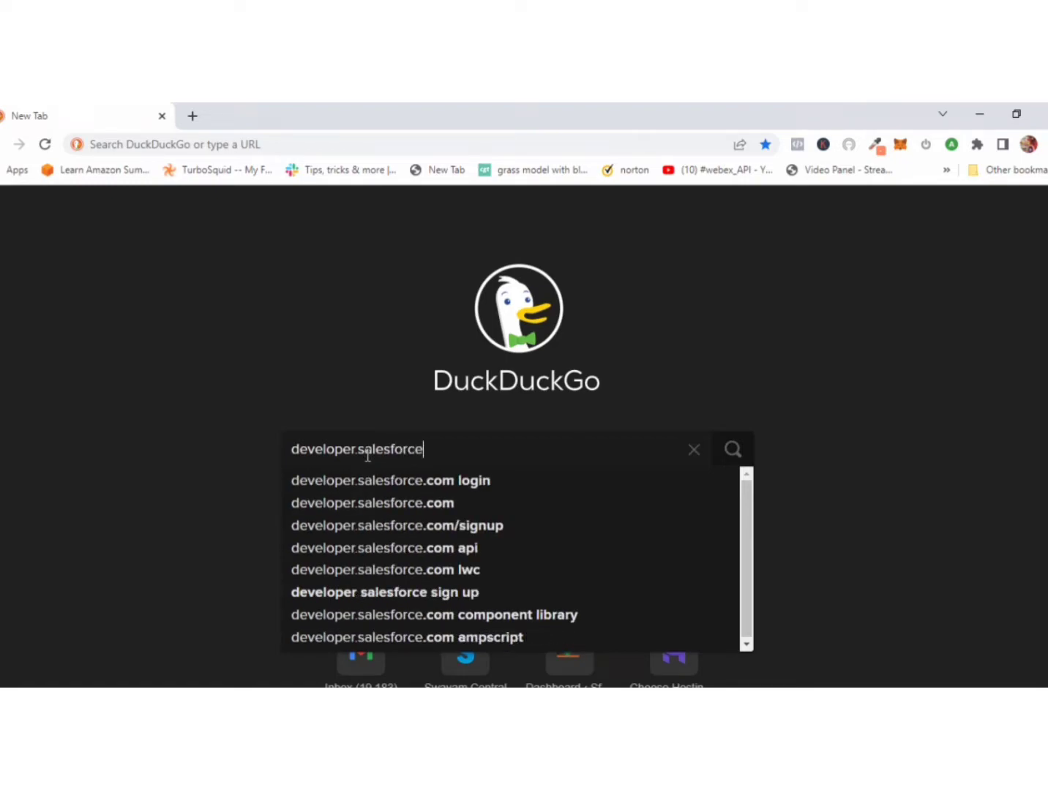
pyautogui.press('Return')
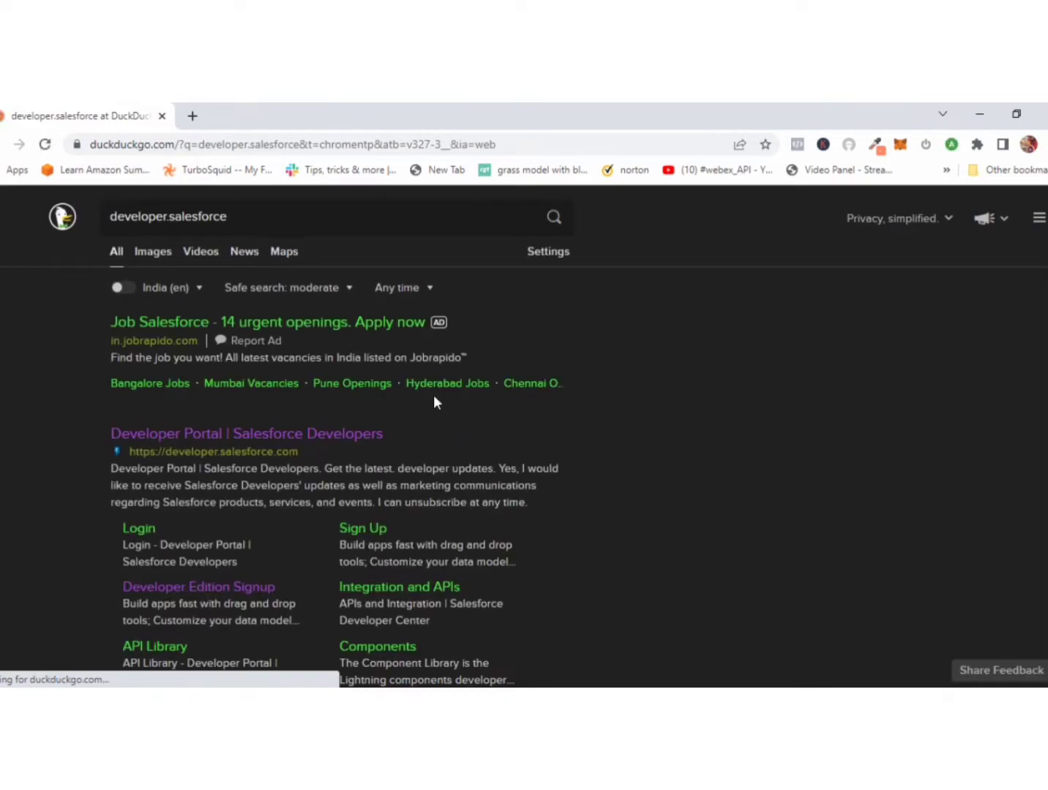
# - Open the developer.salesforce.com result in a new tab
pyautogui.moveTo(297, 461); pyautogui.dragTo(129, 465)
pyautogui.rightClick(210, 453)
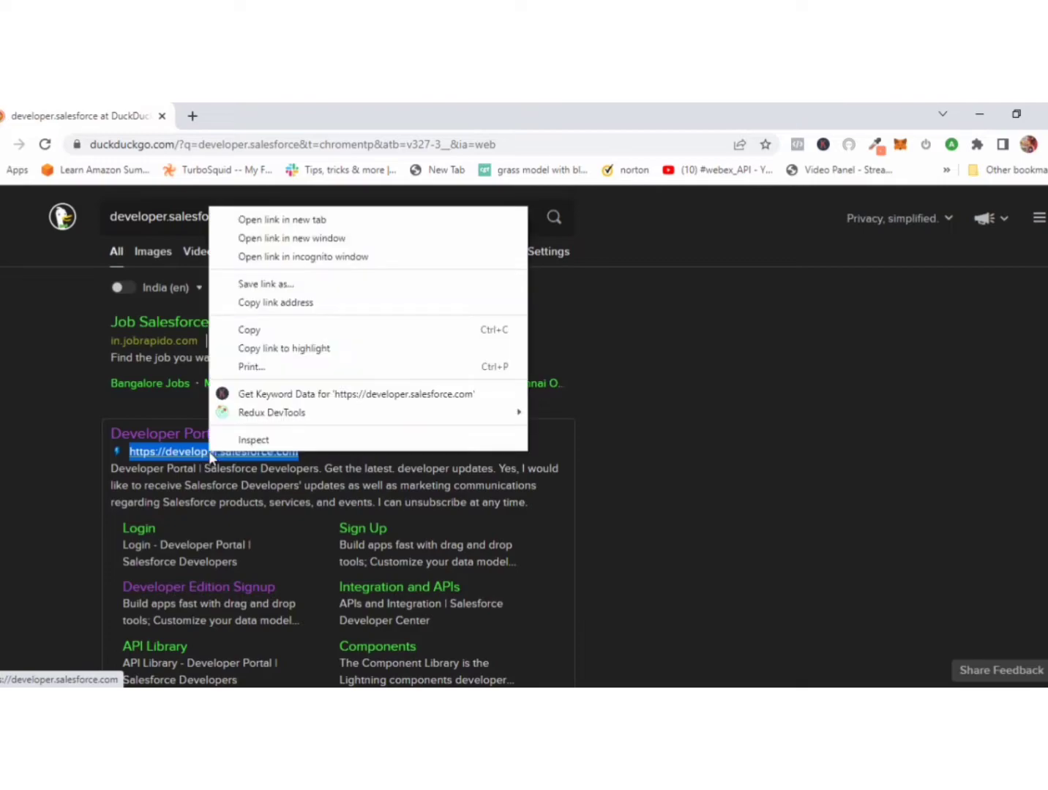
pyautogui.click(282, 224)
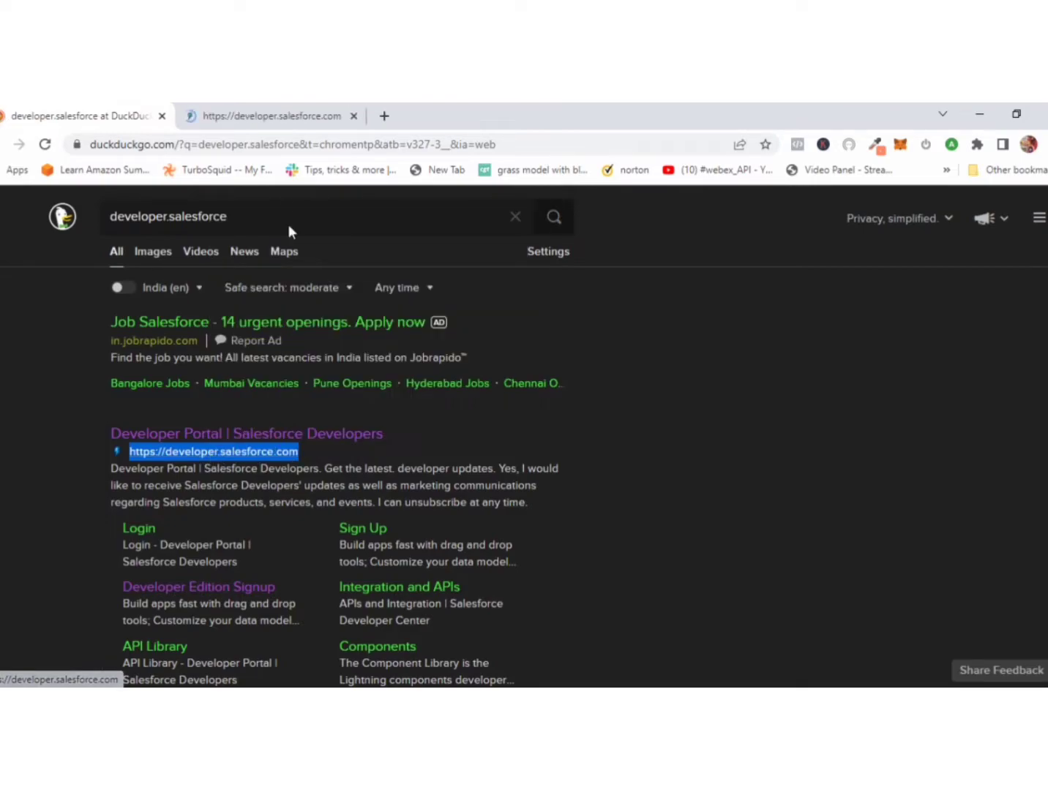
# - Go to the Salesforce Developers portal and open the Developer Edition signup page
pyautogui.click(282, 118)
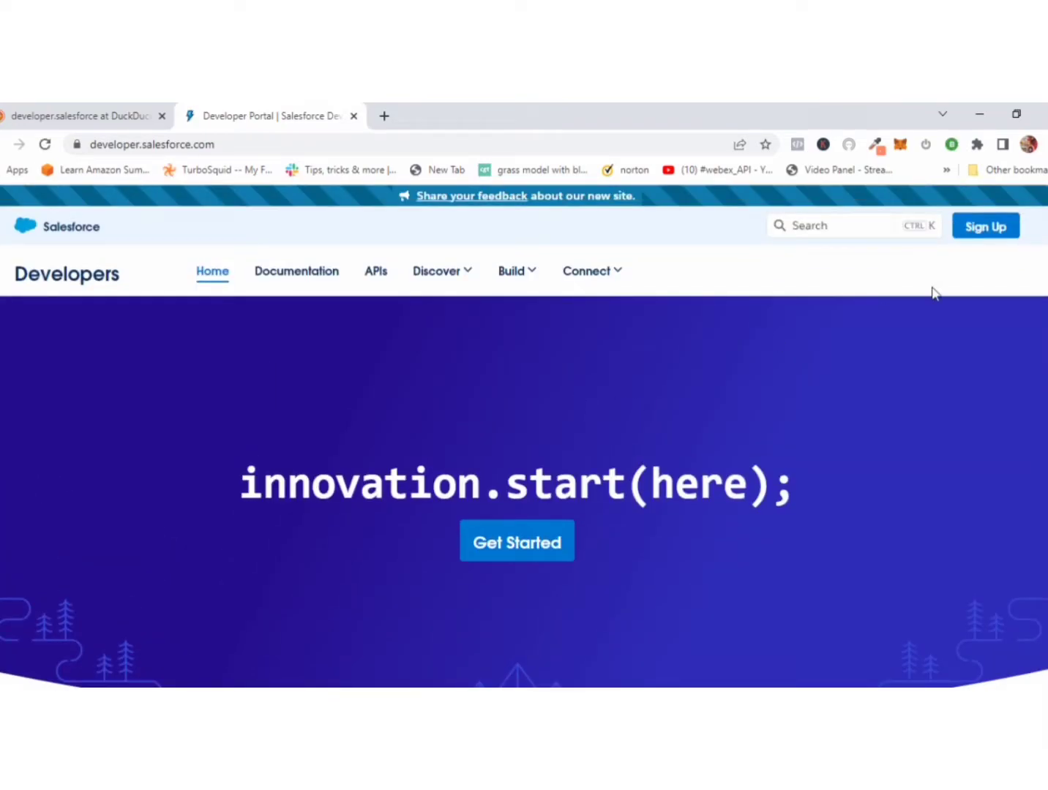
pyautogui.click(992, 234)
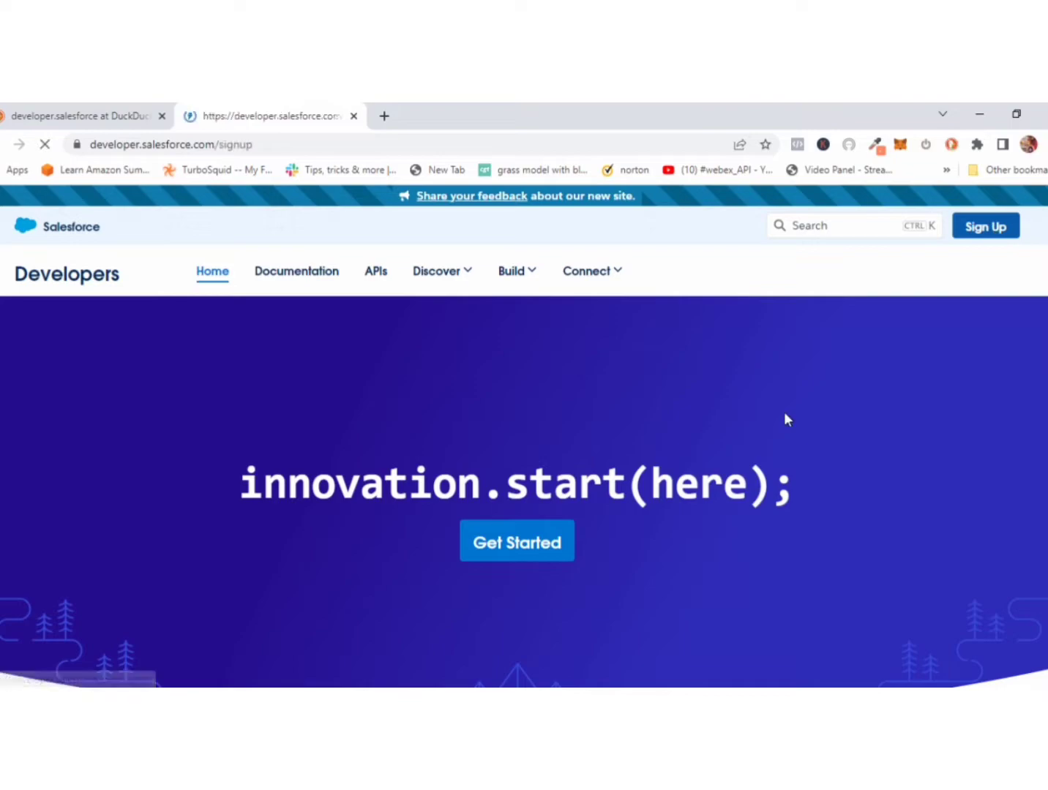
pyautogui.scroll(-4, 784, 416)
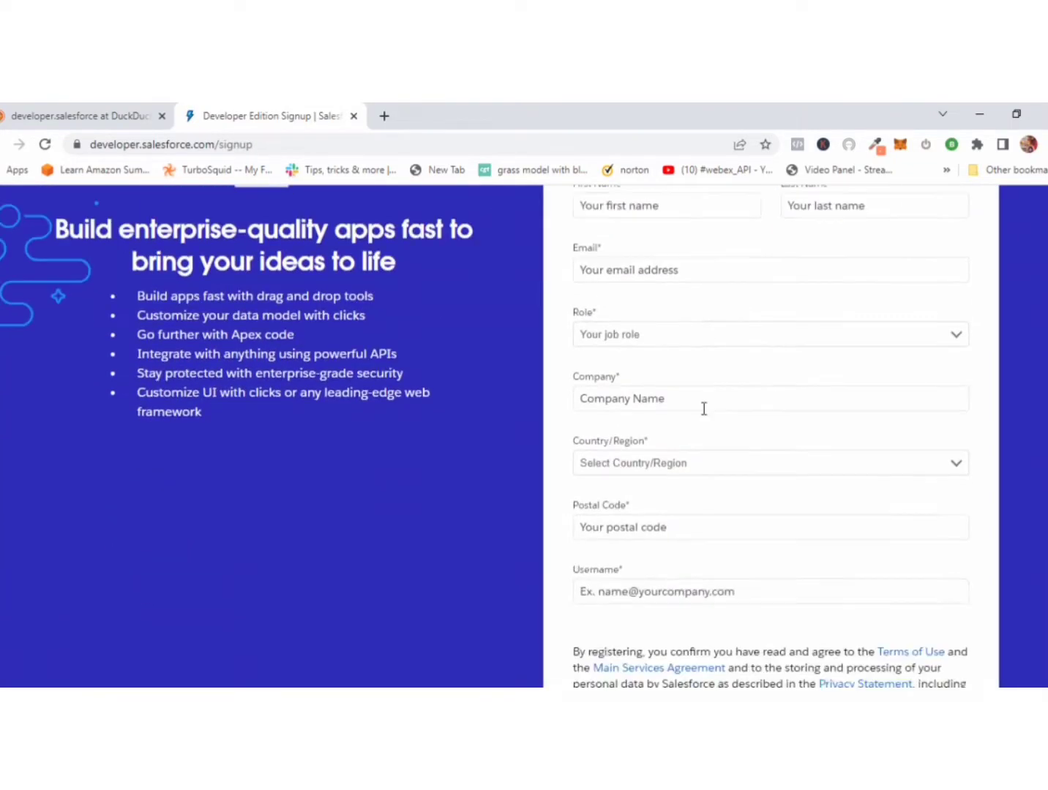
pyautogui.scroll(-2, 703, 414)
pyautogui.scroll(4, 702, 416)
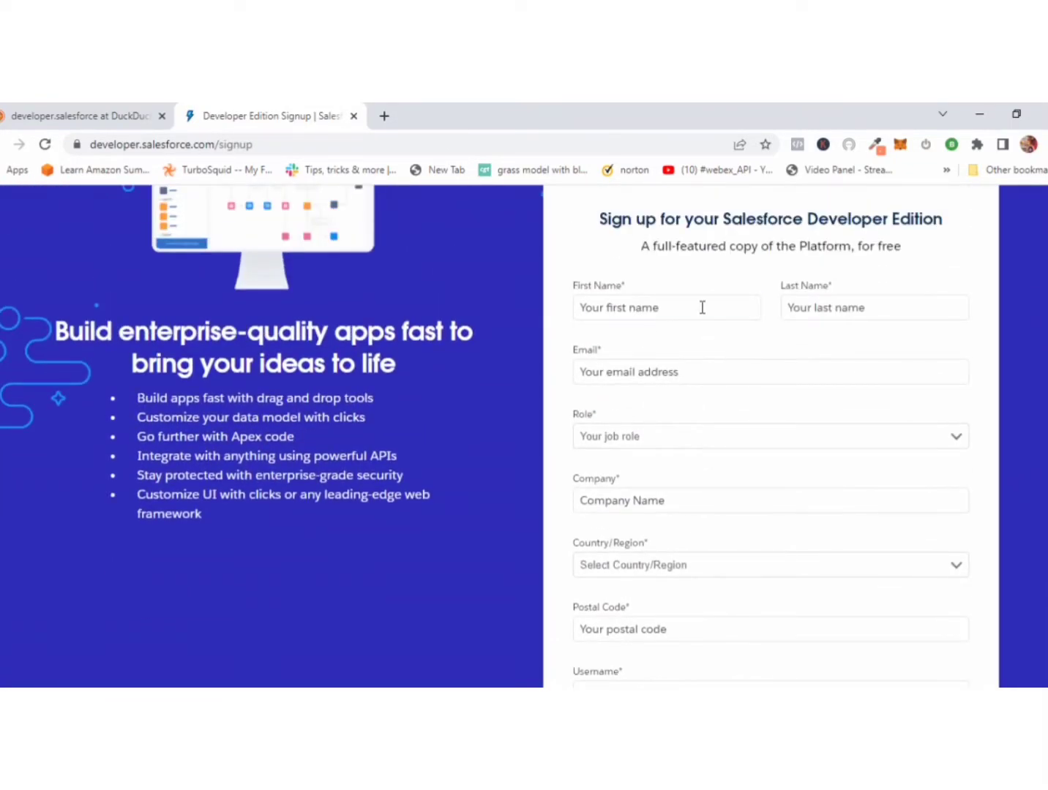
# - Go through the signup form fields (name, email, job role, country, company, postal code, username), leaving them empty
pyautogui.click(702, 308)
pyautogui.click(851, 307)
pyautogui.click(760, 374)
pyautogui.click(755, 434)
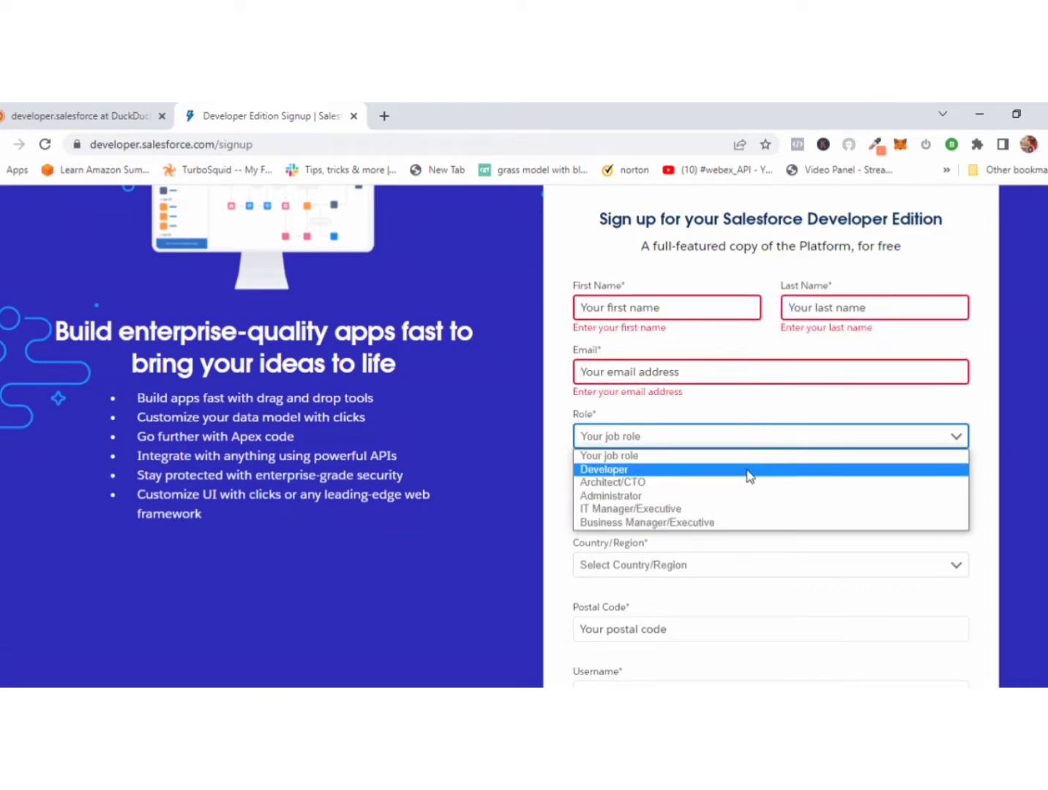
pyautogui.click(746, 563)
pyautogui.click(553, 526)
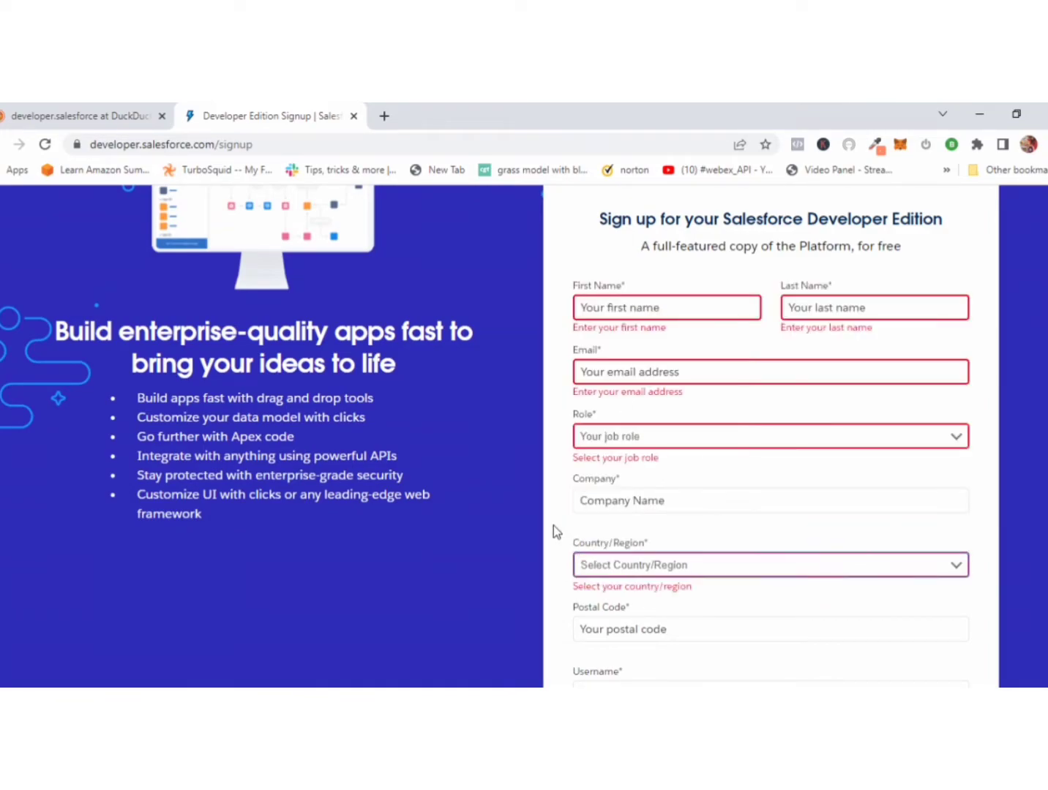
pyautogui.click(709, 498)
pyautogui.scroll(-3, 680, 512)
pyautogui.click(675, 394)
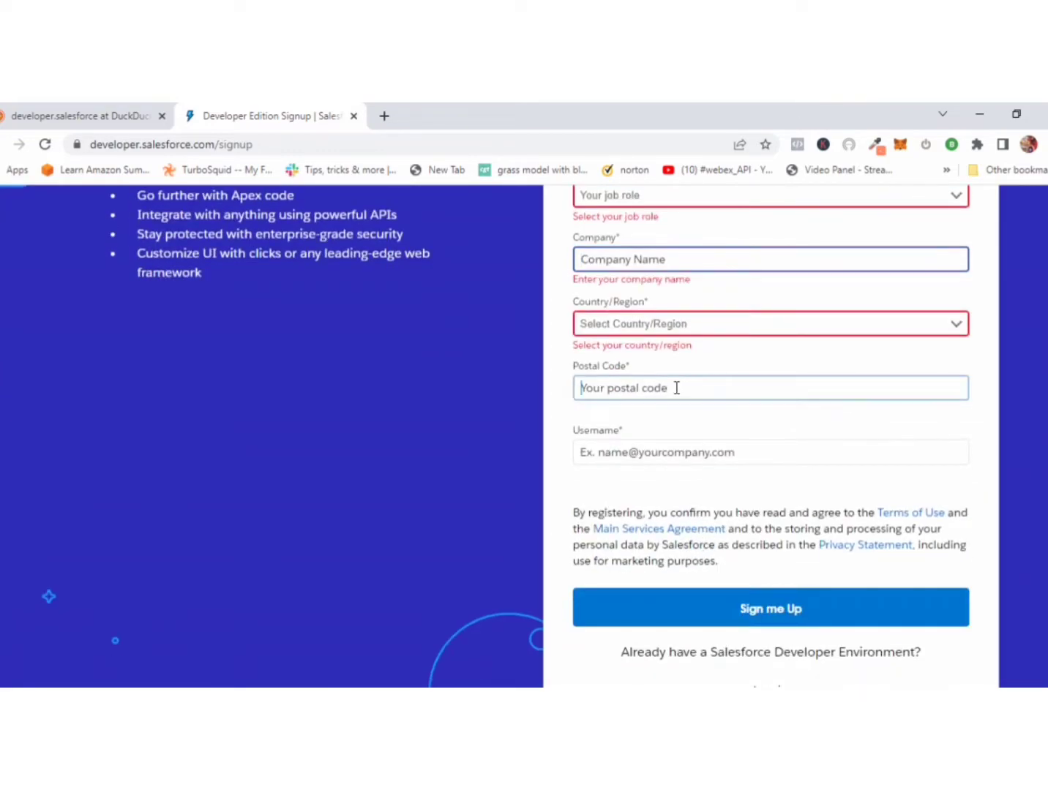
pyautogui.click(783, 460)
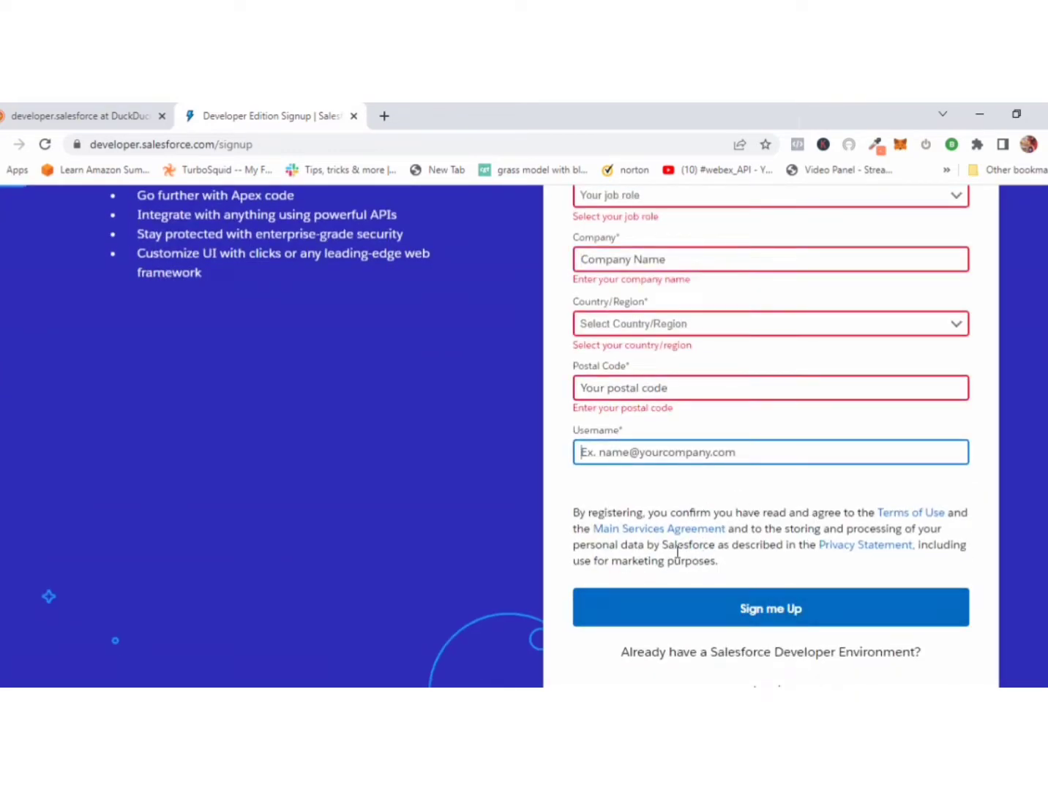
pyautogui.scroll(5, 678, 552)
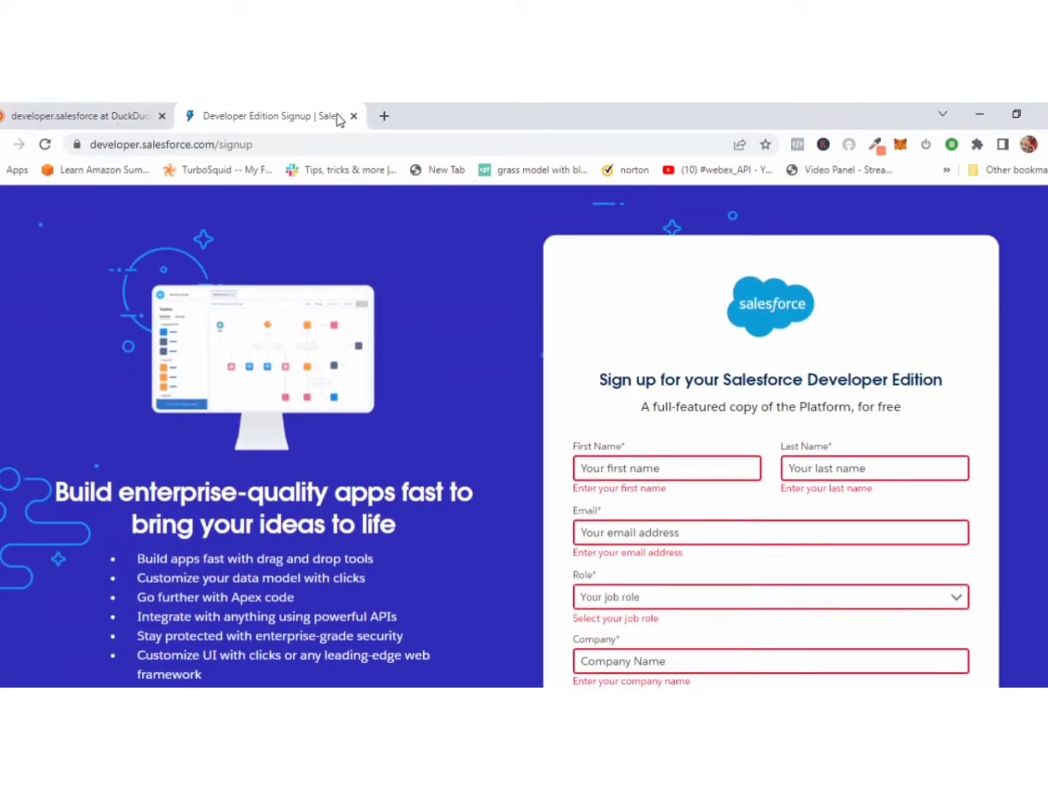
# - Log in to Salesforce with the saved username and password to reach Setup Home
pyautogui.scroll(-10, 695, 462)
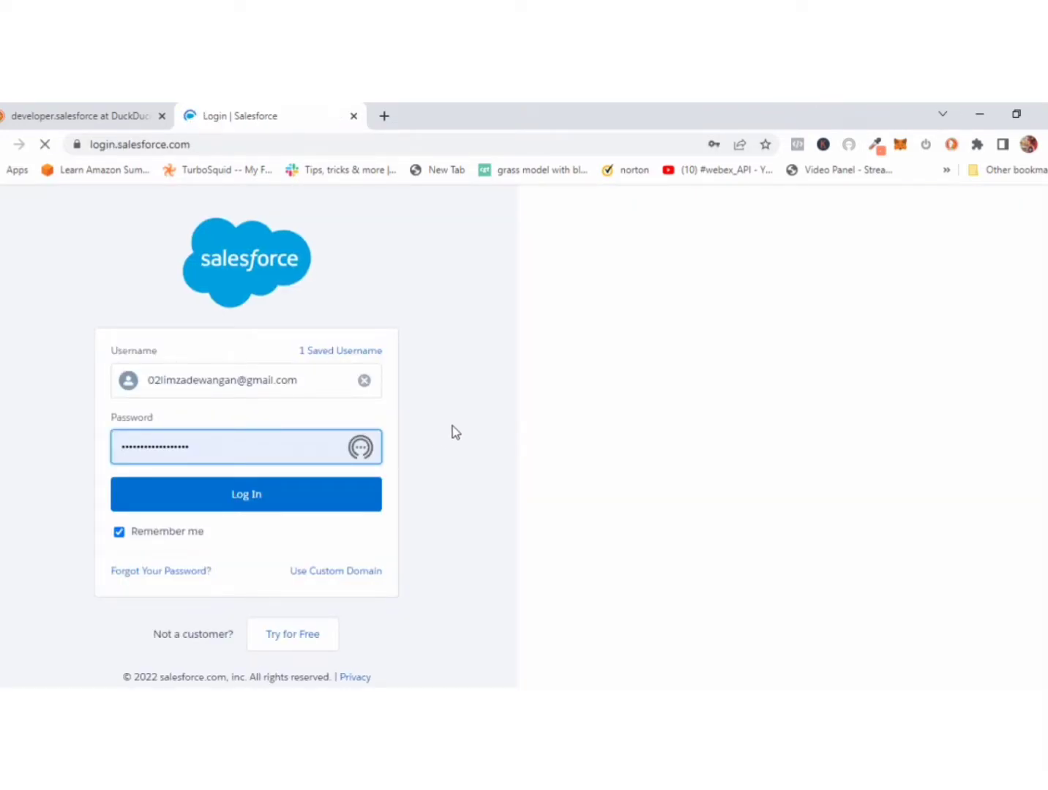
pyautogui.click(272, 503)
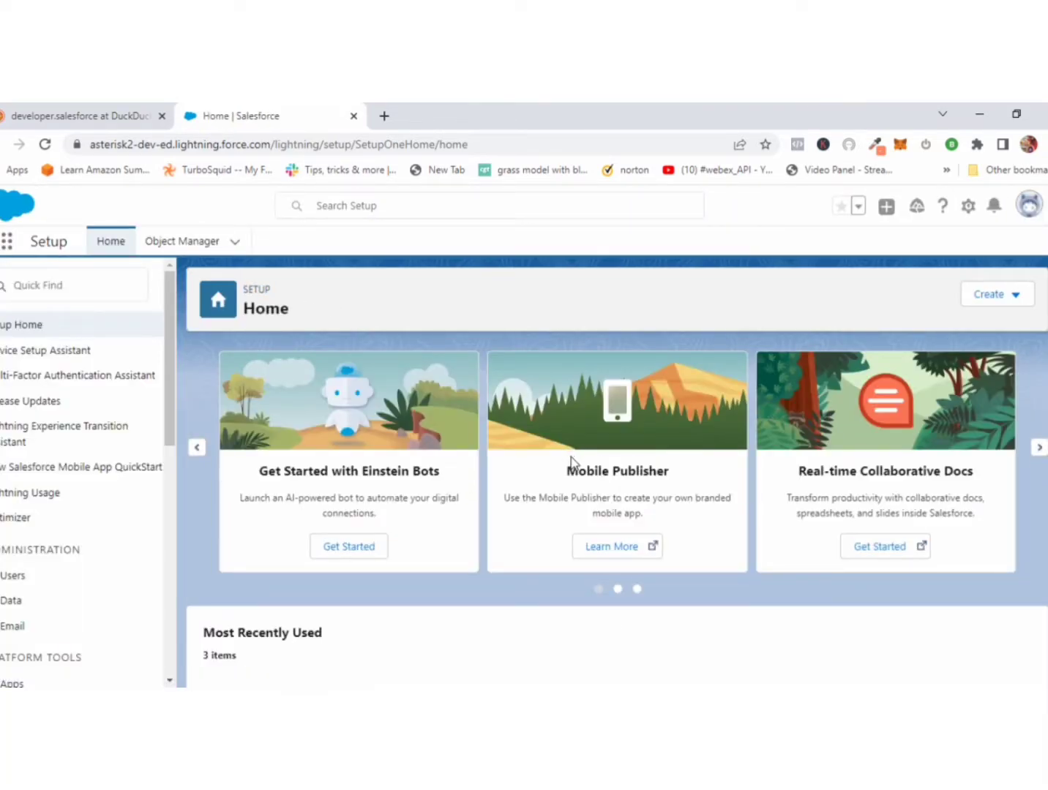
pyautogui.scroll(-2, 570, 465)
pyautogui.scroll(2, 571, 466)
# - Open Personal Information from the profile menu, review the cookie warning, and bring up options for the Classic link
pyautogui.click(1030, 205)
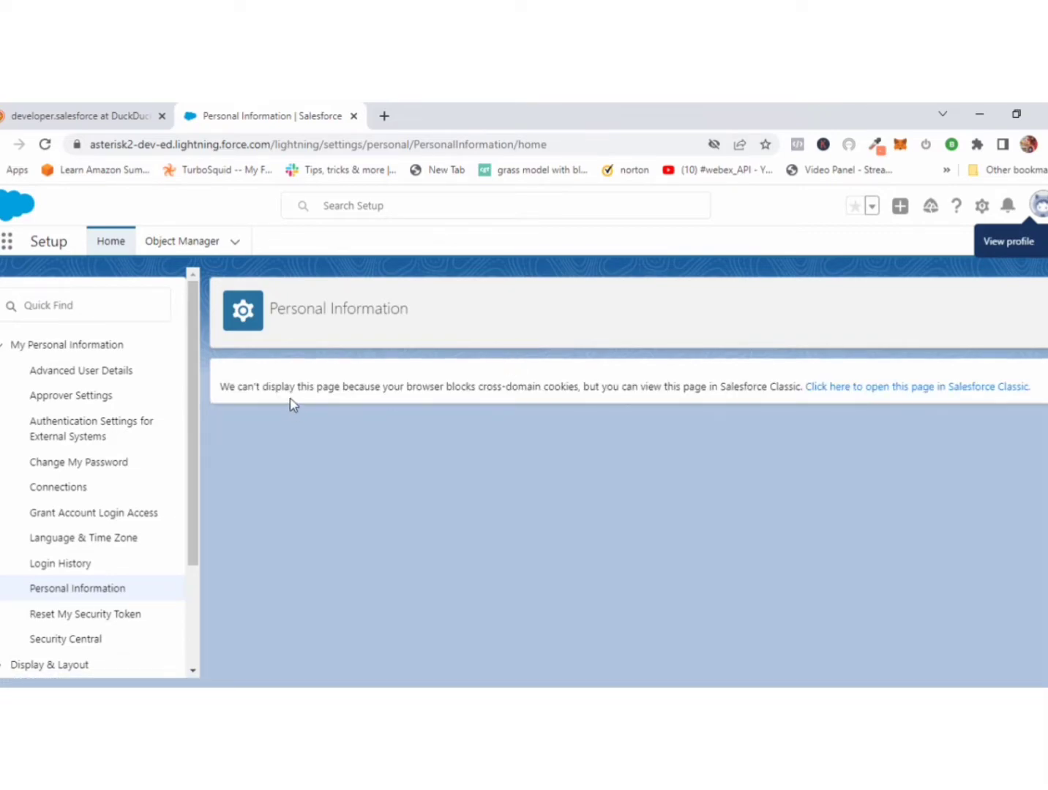
pyautogui.moveTo(221, 385); pyautogui.dragTo(1032, 385)
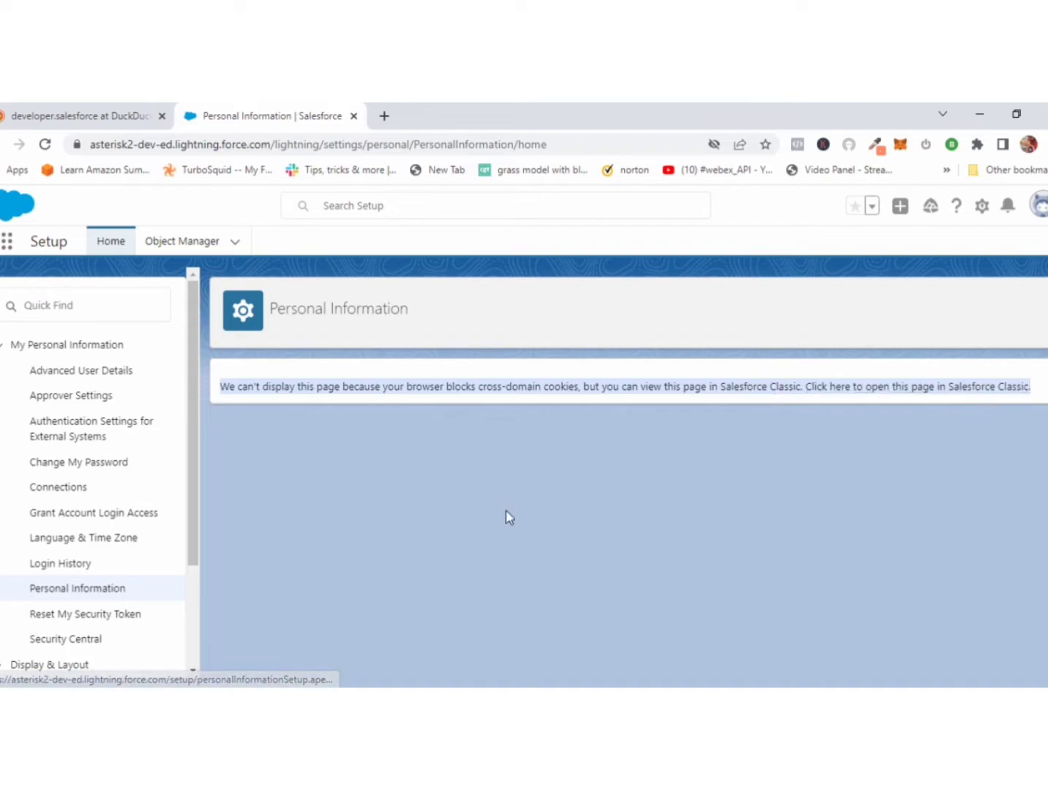
pyautogui.click(448, 469)
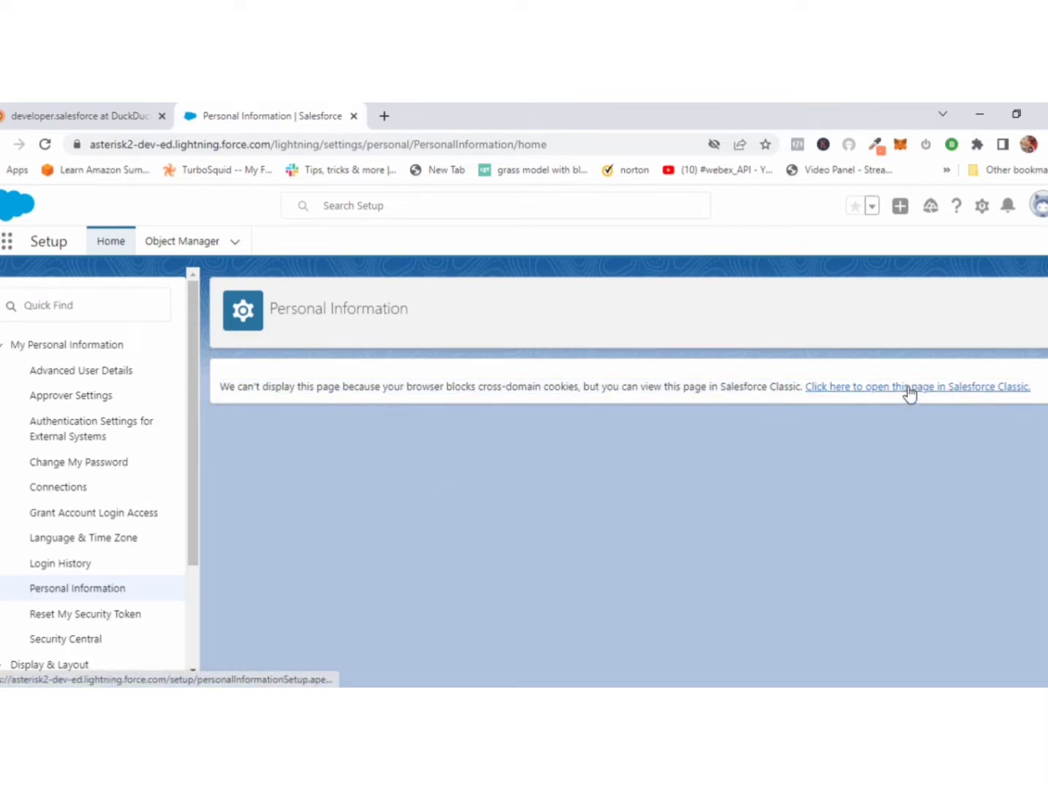
pyautogui.rightClick(908, 393)
# - Open the Salesforce Classic Personal Information page in a new tab, view it, then return to Lightning
pyautogui.click(928, 404)
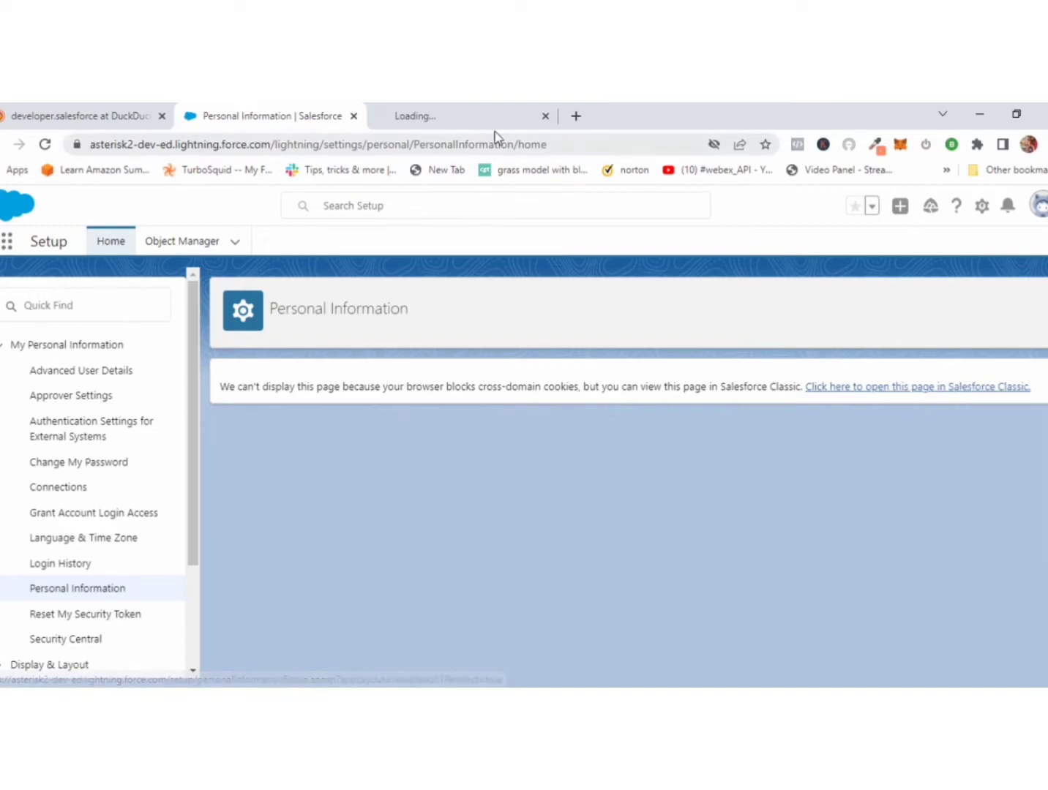
pyautogui.click(488, 119)
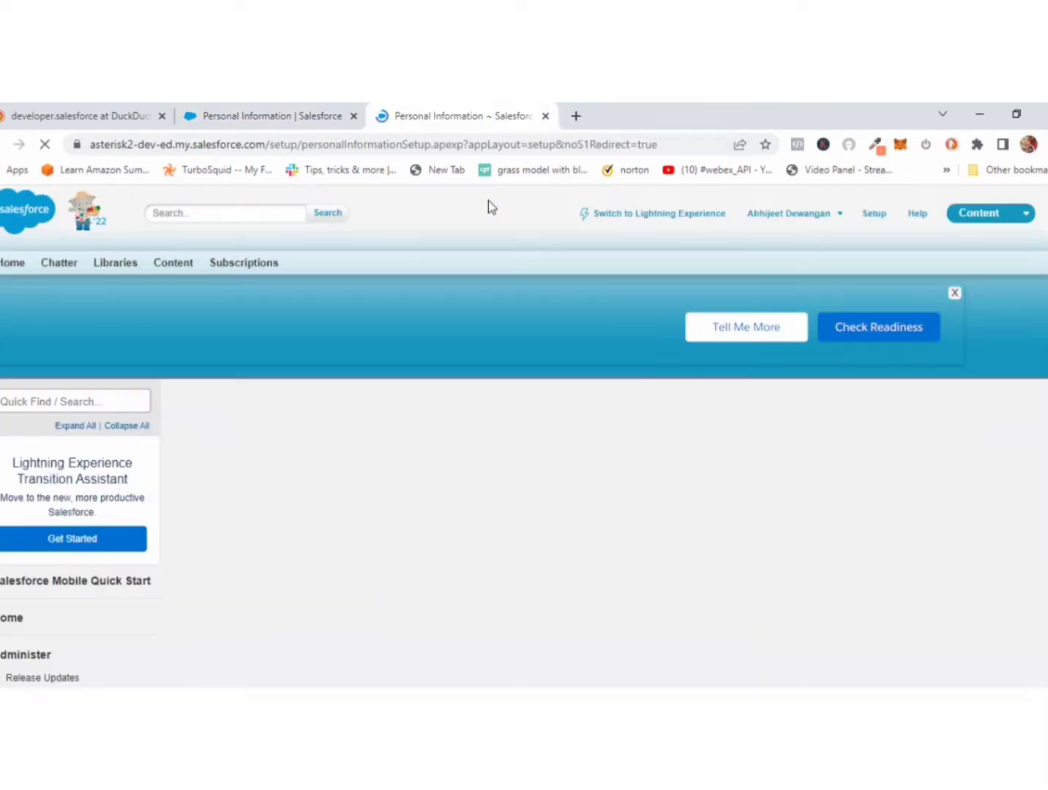
pyautogui.scroll(-9, 307, 477)
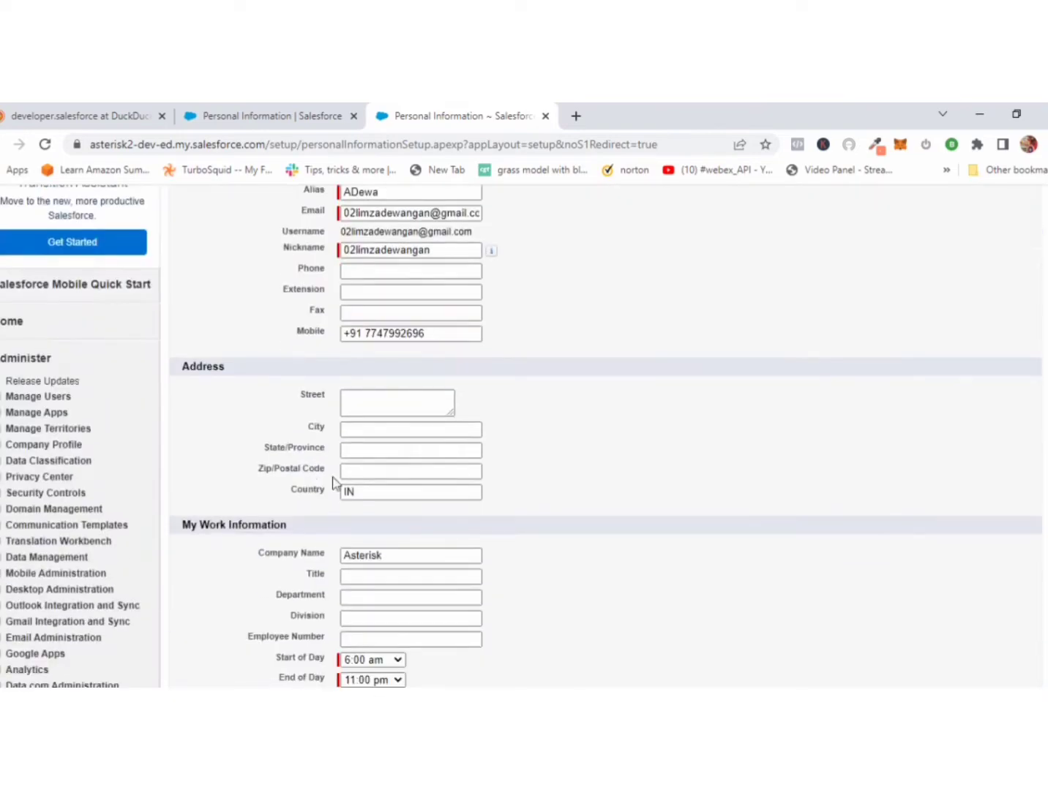
pyautogui.scroll(3, 412, 477)
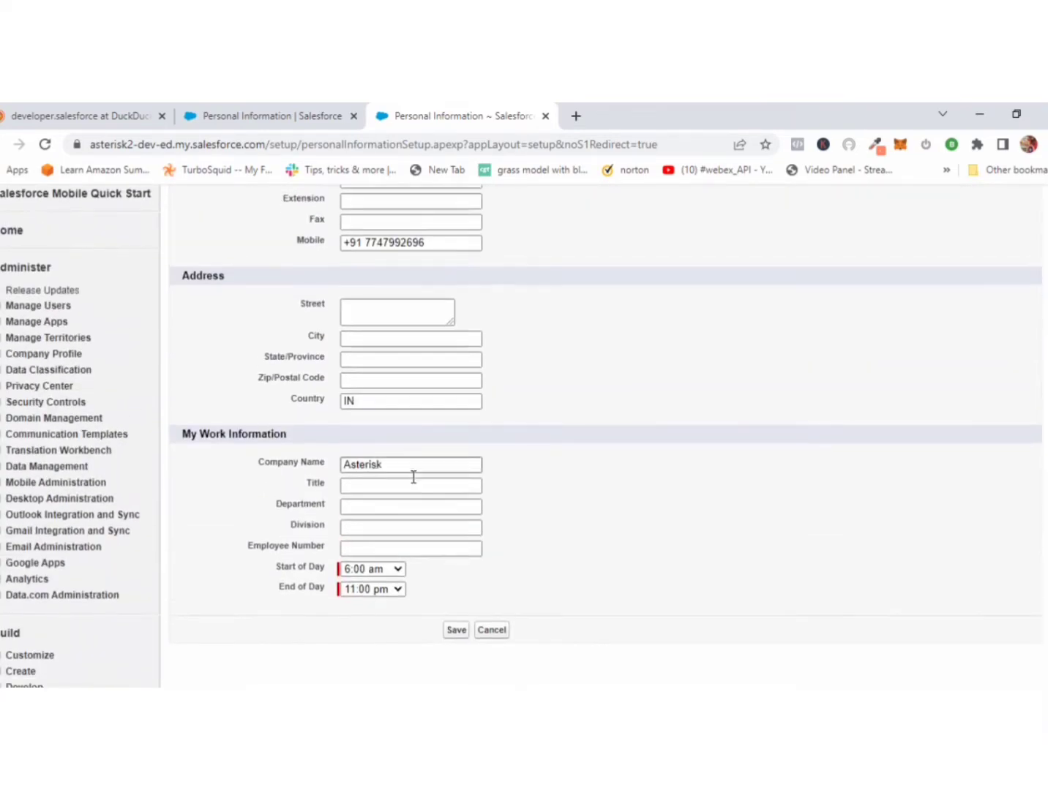
pyautogui.scroll(-5, 412, 477)
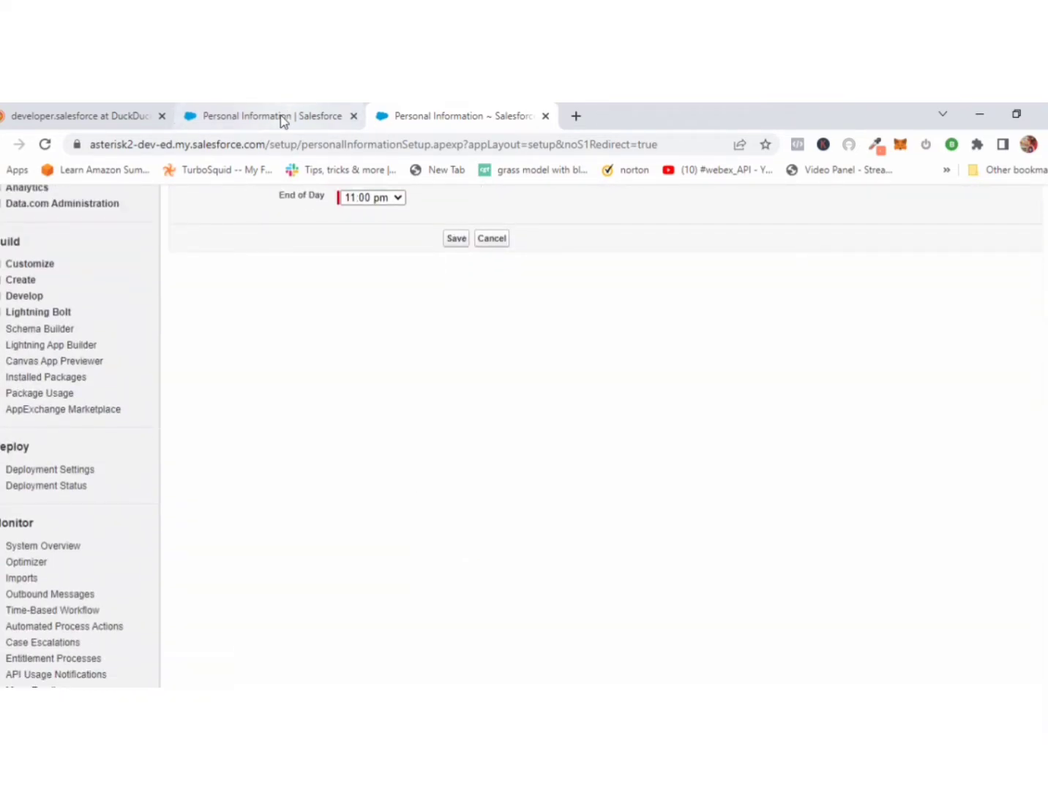
pyautogui.scroll(5, 395, 362)
pyautogui.click(287, 118)
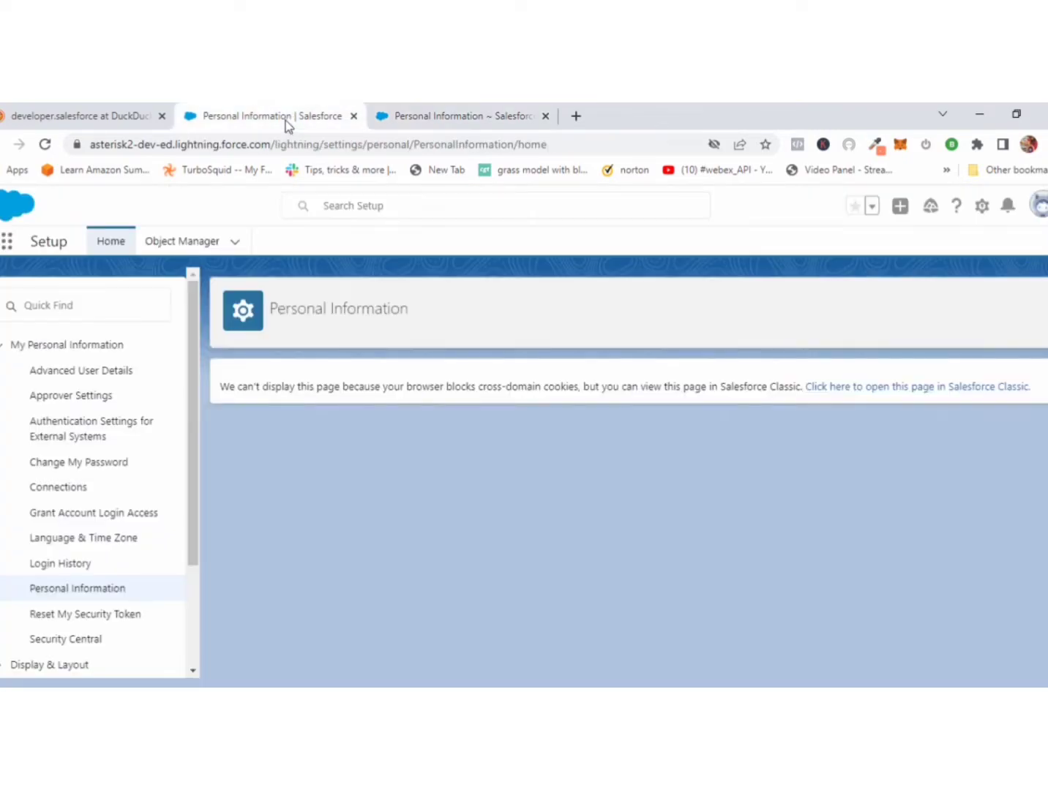
# - Reopen the Classic page in a single new tab and compare its domain with the Lightning domain
pyautogui.click(546, 115)
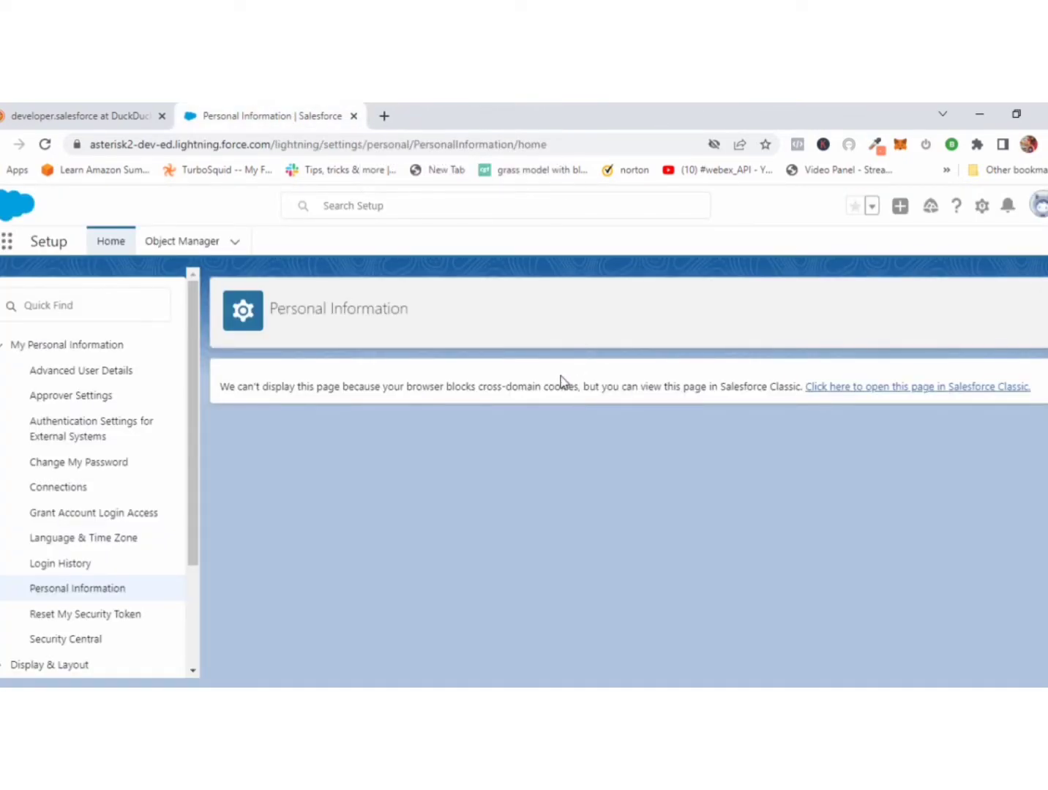
pyautogui.rightClick(927, 389)
pyautogui.click(992, 404)
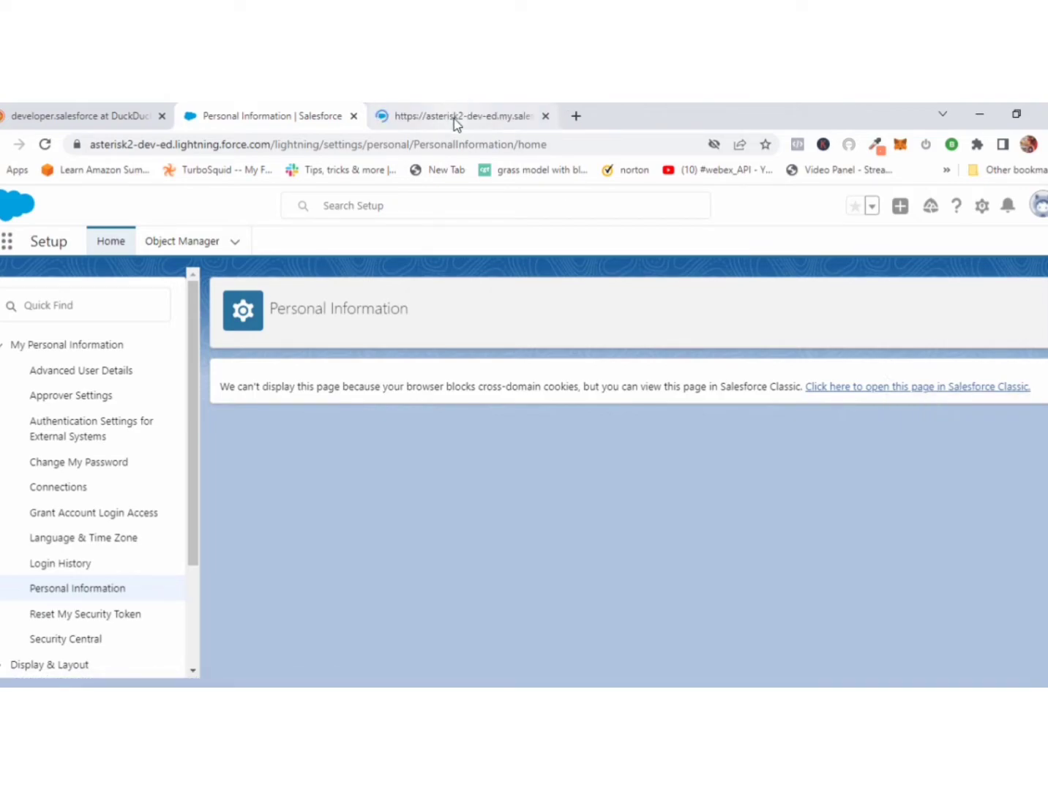
pyautogui.moveTo(276, 145); pyautogui.dragTo(83, 147)
pyautogui.click(458, 119)
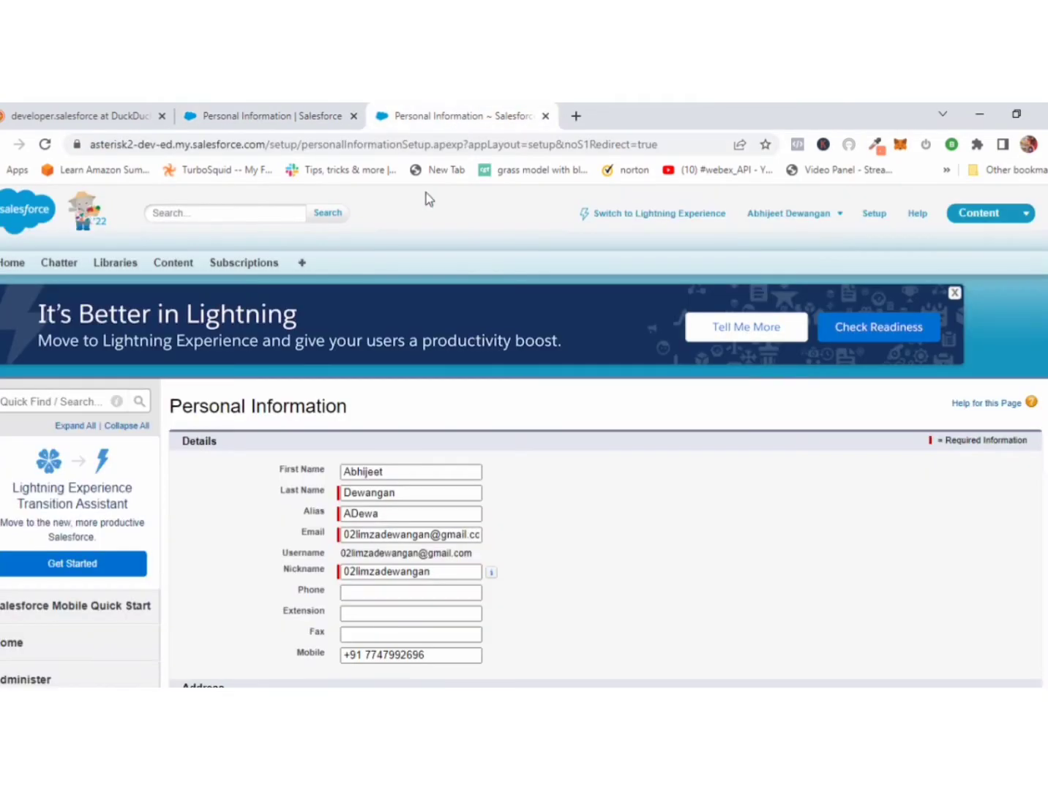
pyautogui.moveTo(260, 147); pyautogui.dragTo(87, 147)
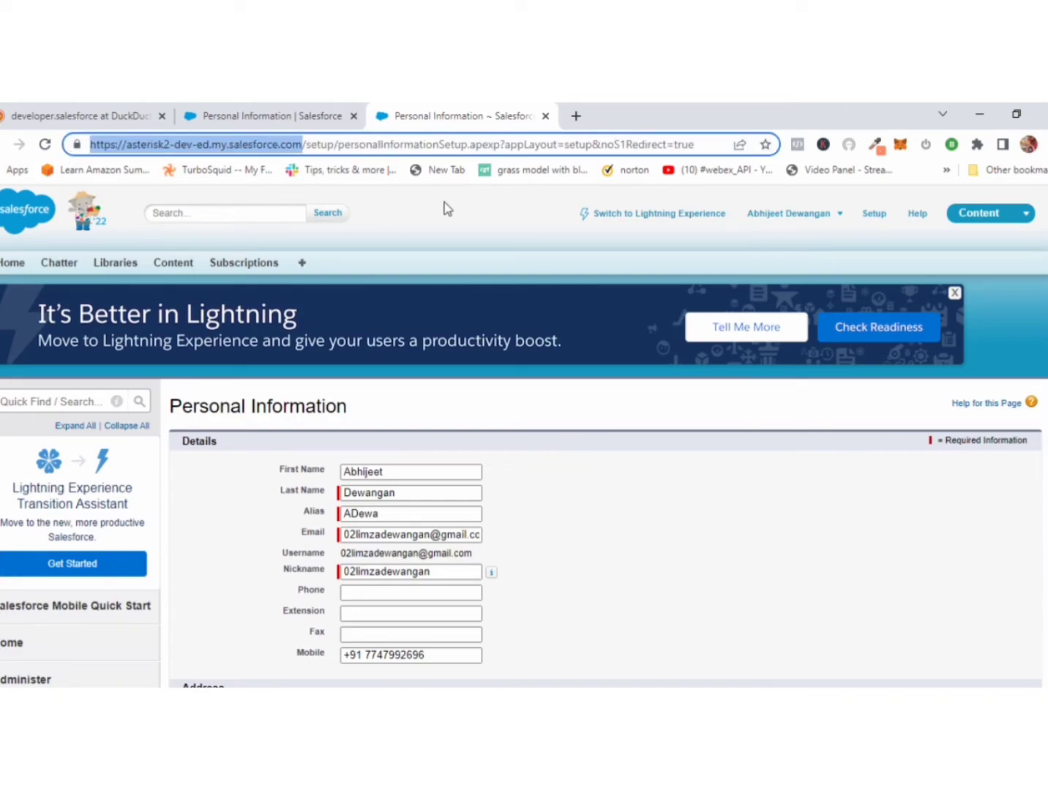
pyautogui.click(281, 117)
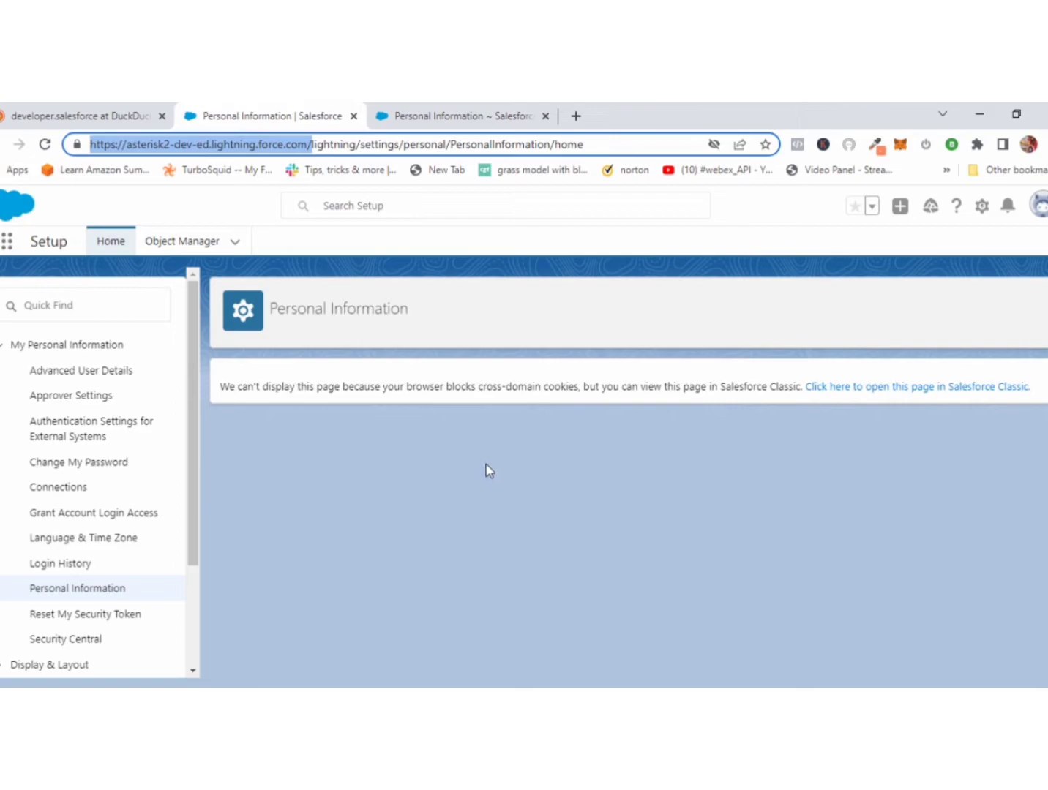
# - Visit Language & Time Zone and Customize My Pages in the Setup sidebar, both blocked by cookies
pyautogui.click(523, 439)
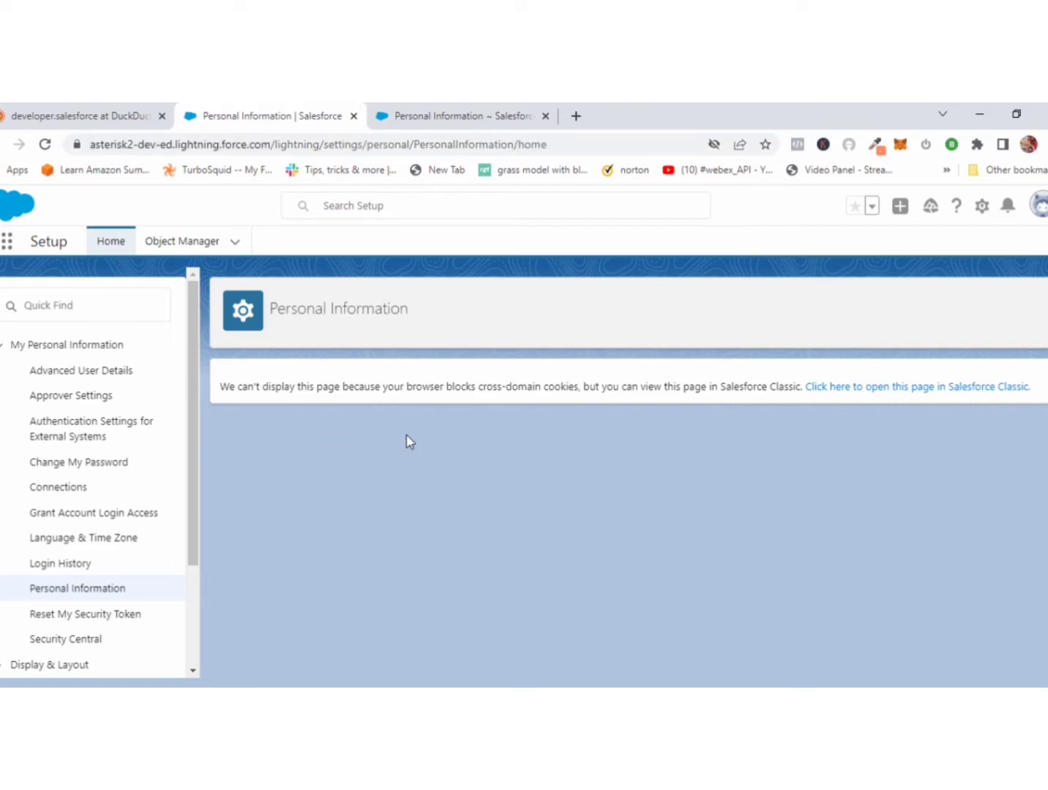
pyautogui.click(120, 523)
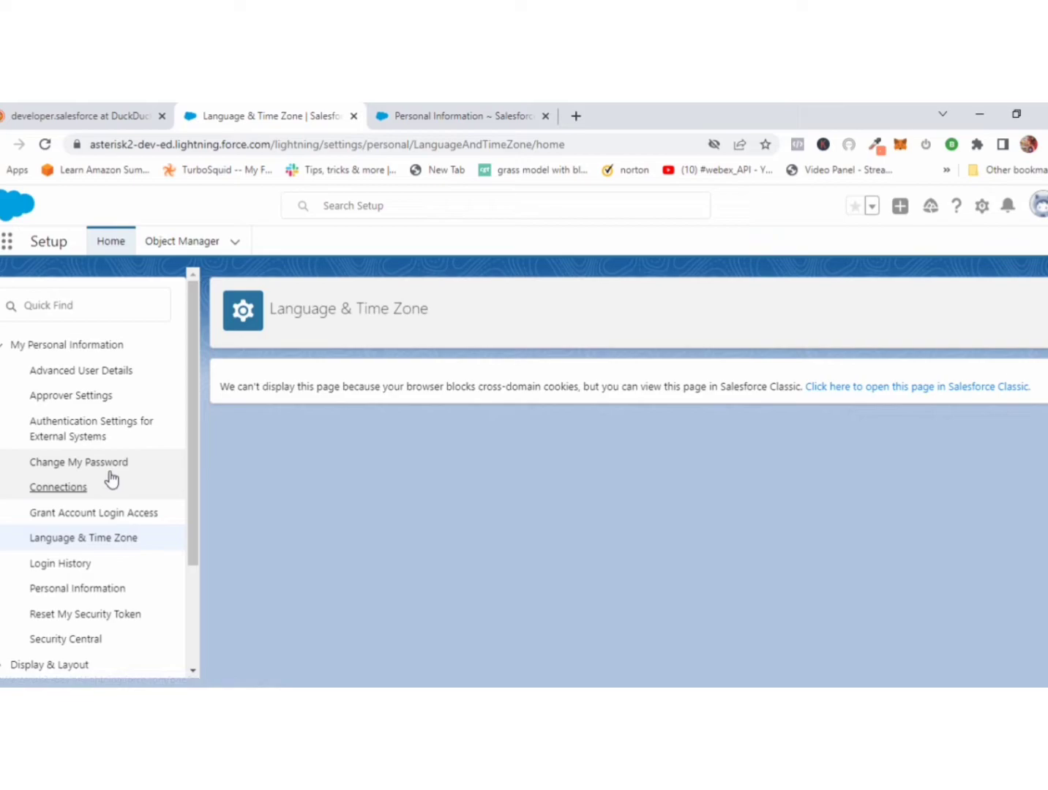
pyautogui.click(5, 351)
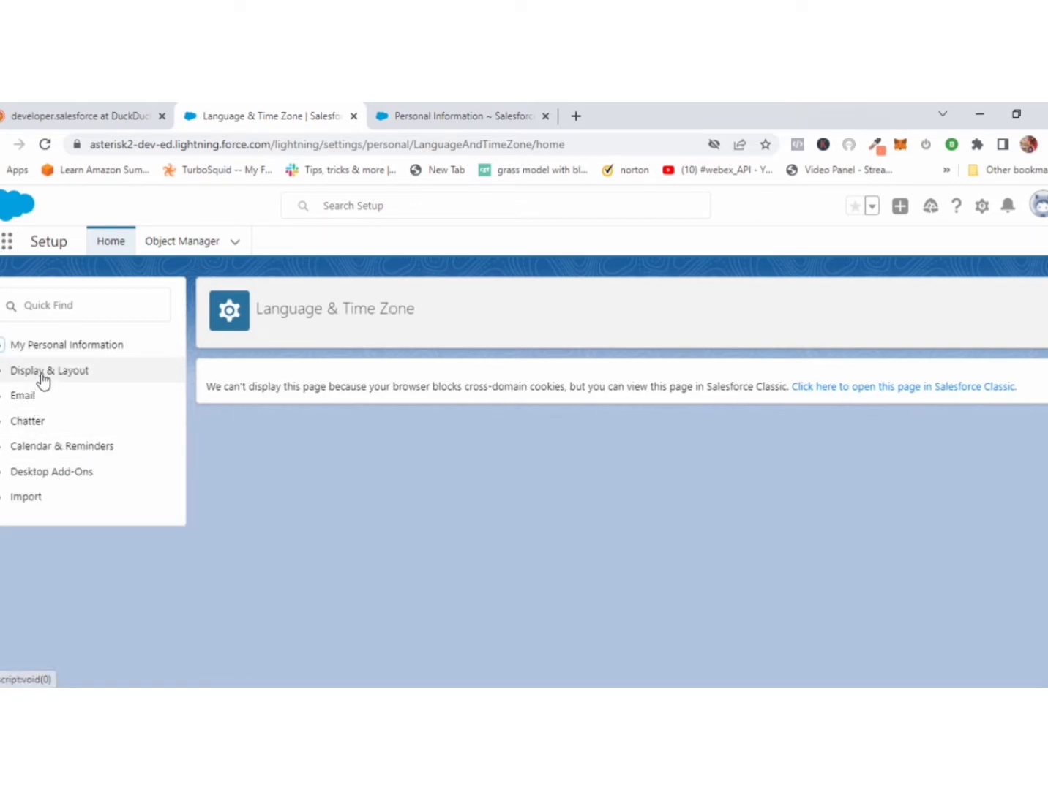
pyautogui.click(42, 372)
pyautogui.click(91, 397)
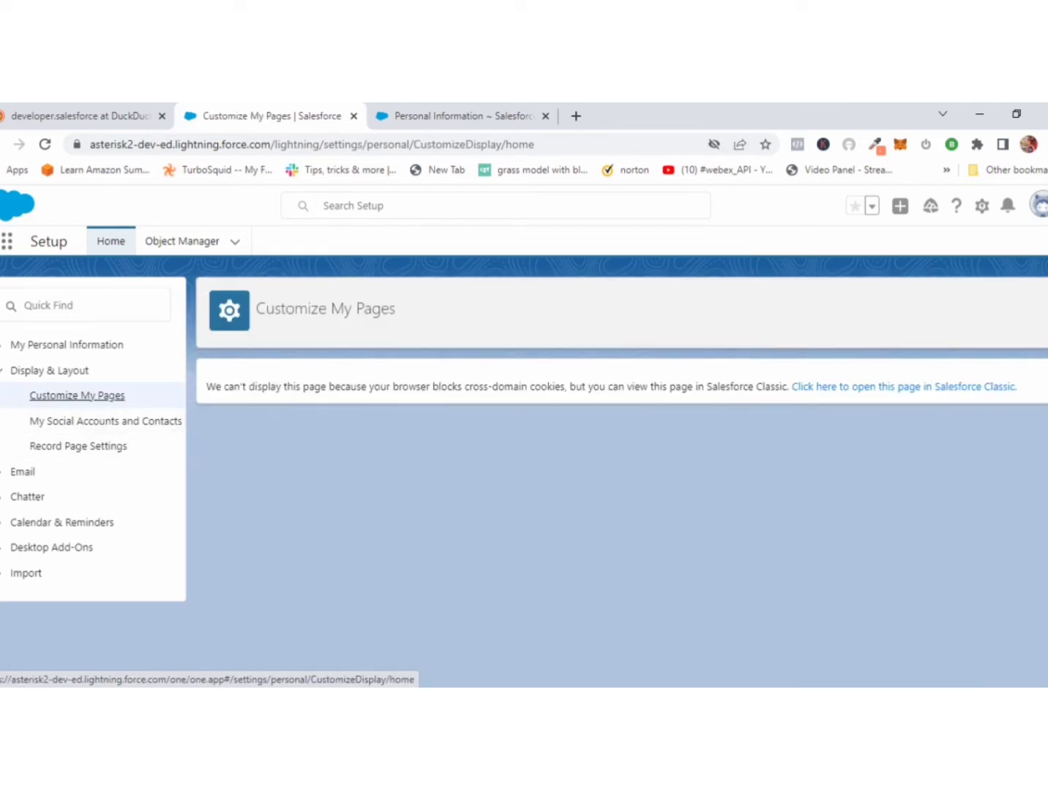
pyautogui.click(3, 371)
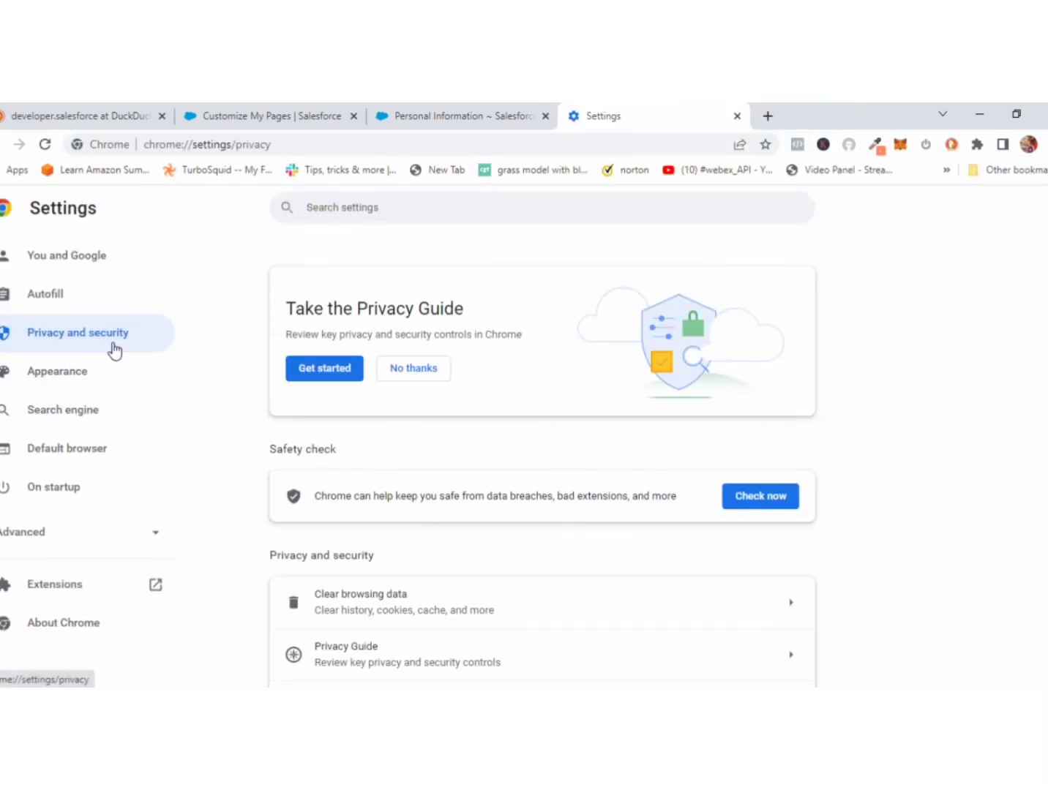
# - Open Chrome's Cookies and other site data settings and review the Block third-party cookies setting
pyautogui.scroll(-3, 678, 392)
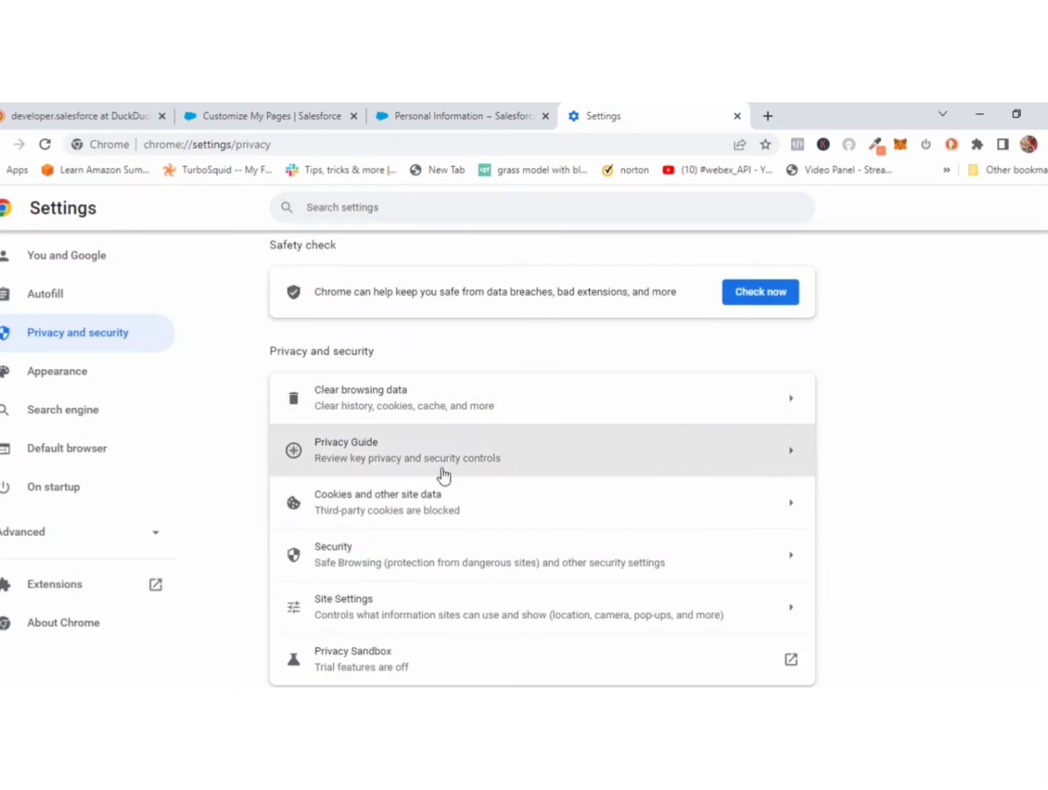
pyautogui.click(768, 510)
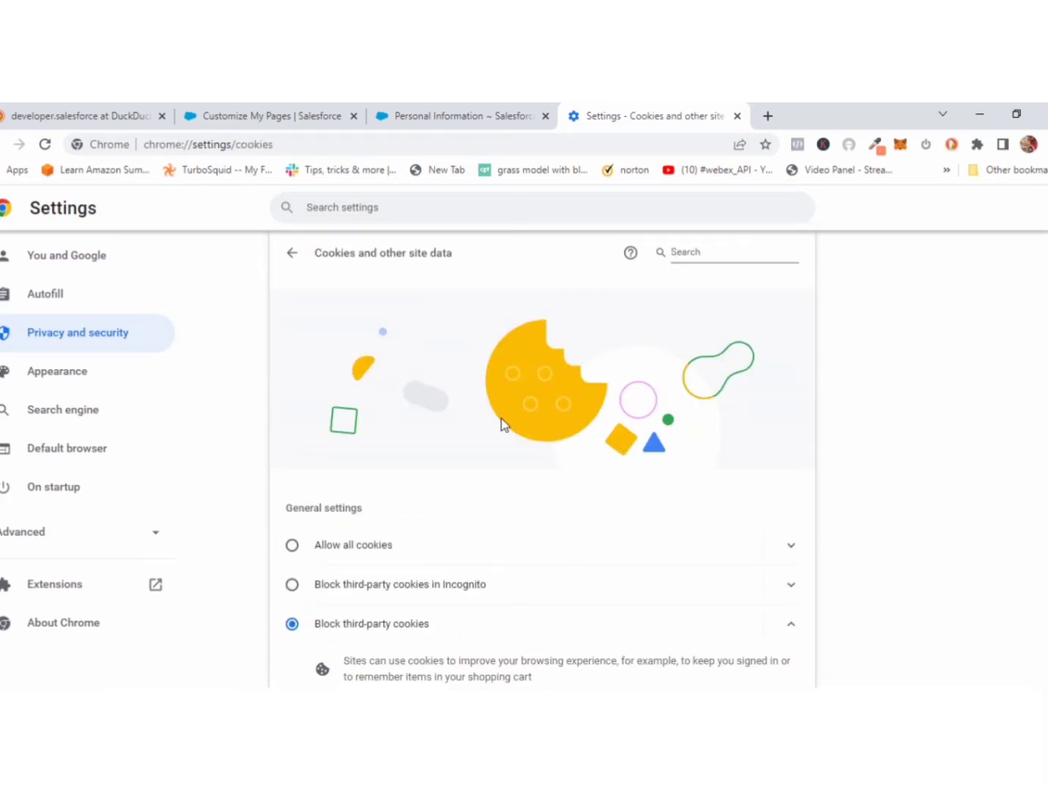
pyautogui.scroll(-3, 499, 424)
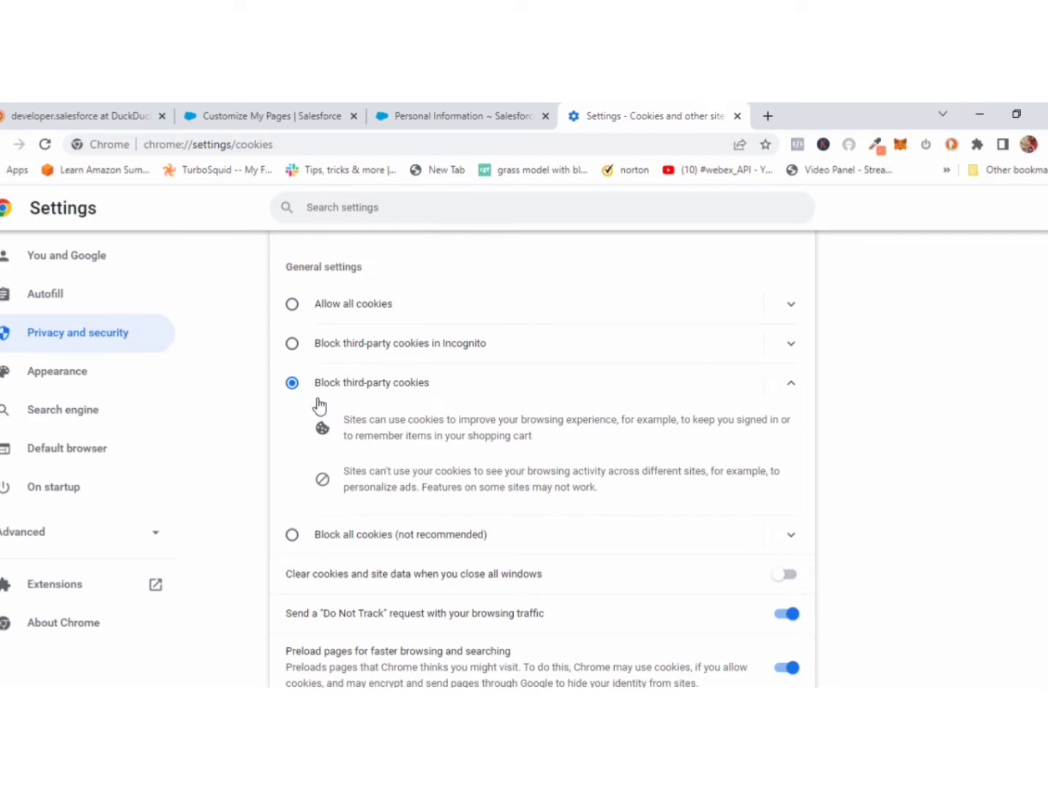
pyautogui.moveTo(319, 406); pyautogui.dragTo(612, 500)
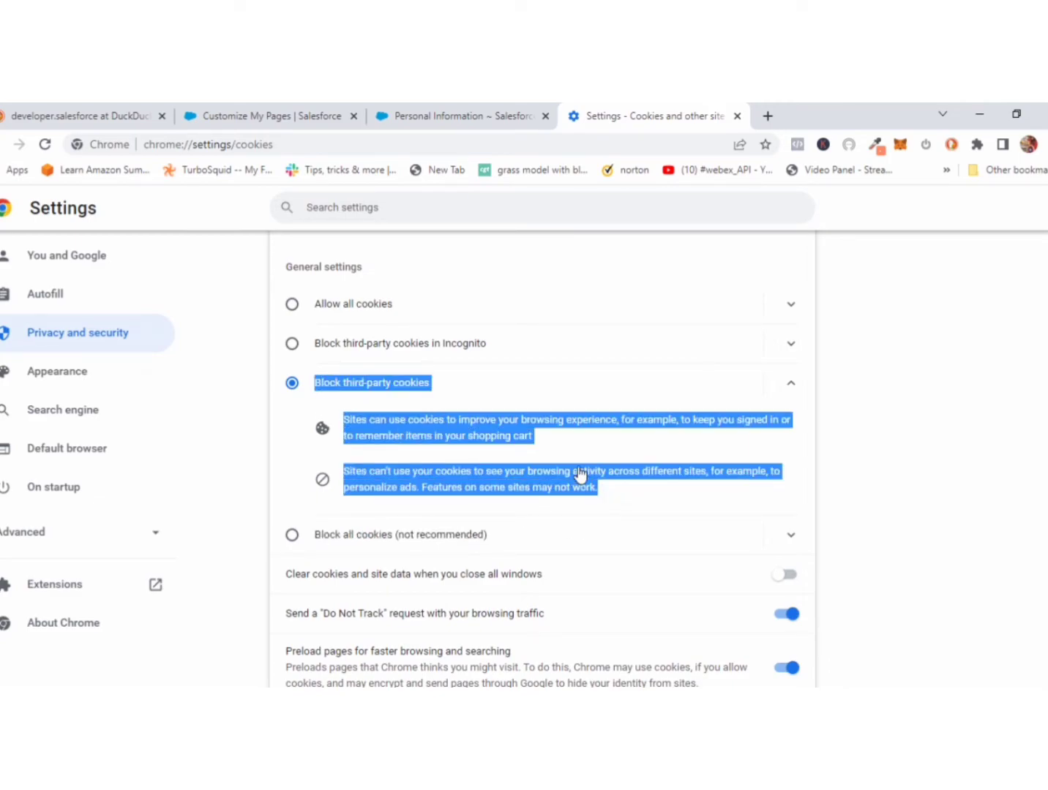
pyautogui.scroll(-3, 645, 435)
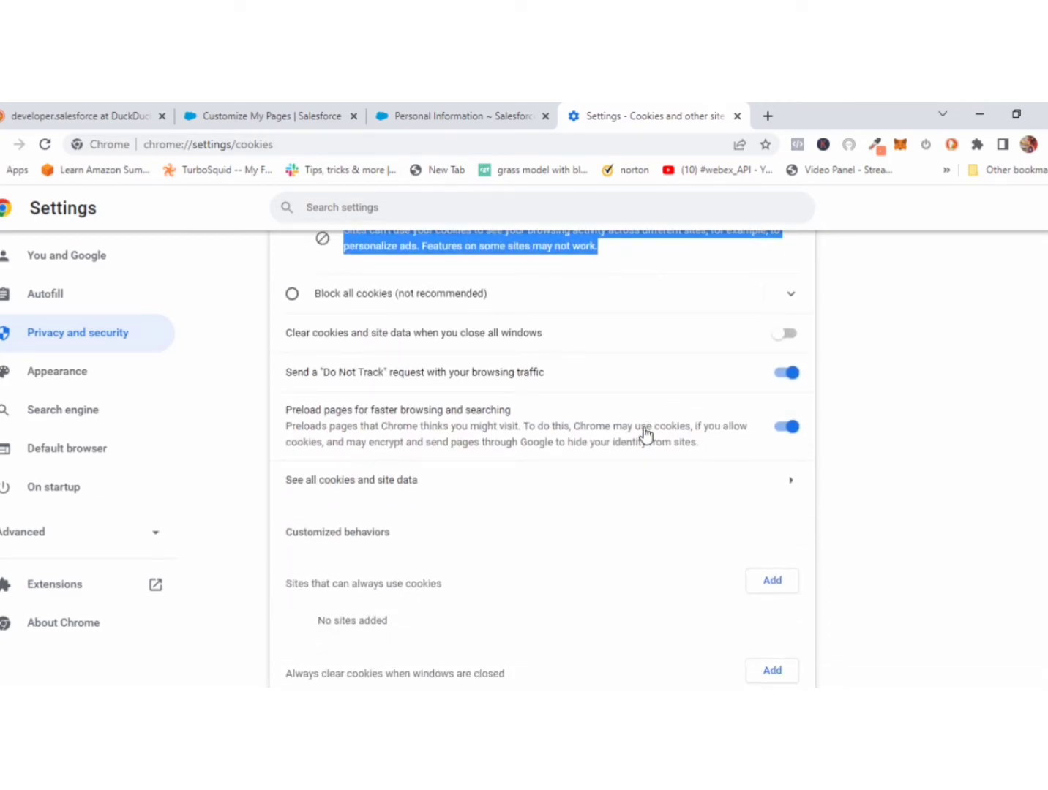
pyautogui.scroll(3, 645, 434)
pyautogui.scroll(-5, 641, 432)
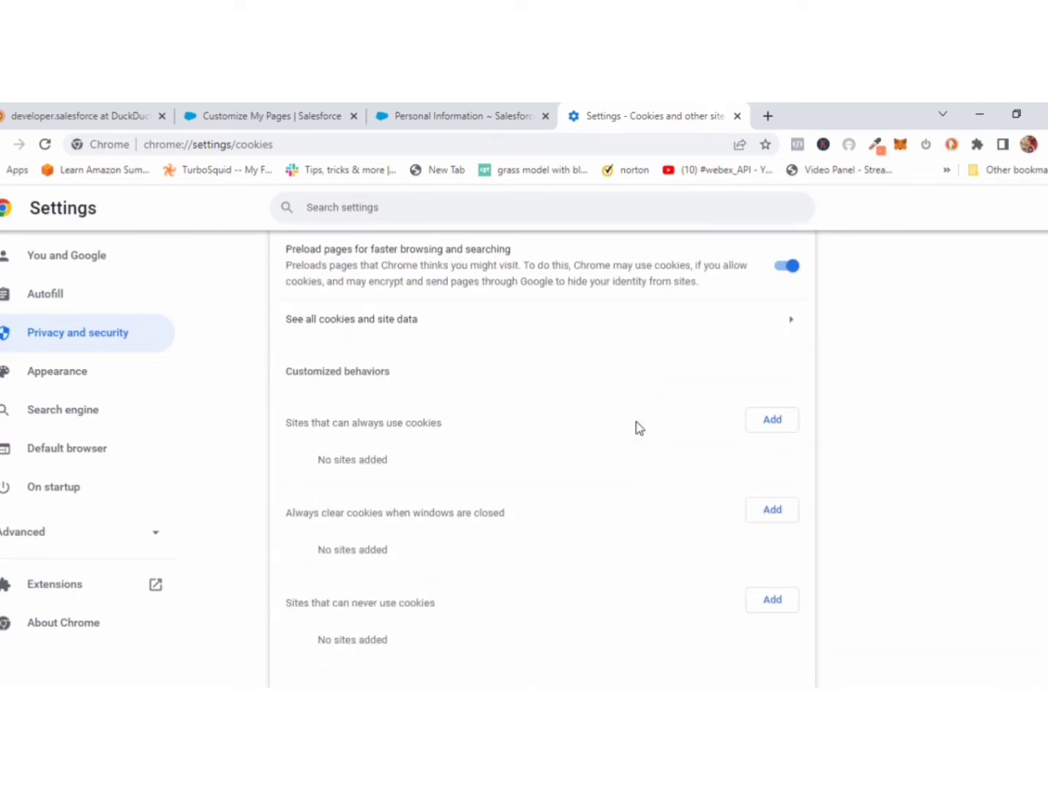
# - Add the copied Salesforce Lightning domain, including third-party cookies, to sites that can always use cookies
pyautogui.click(783, 427)
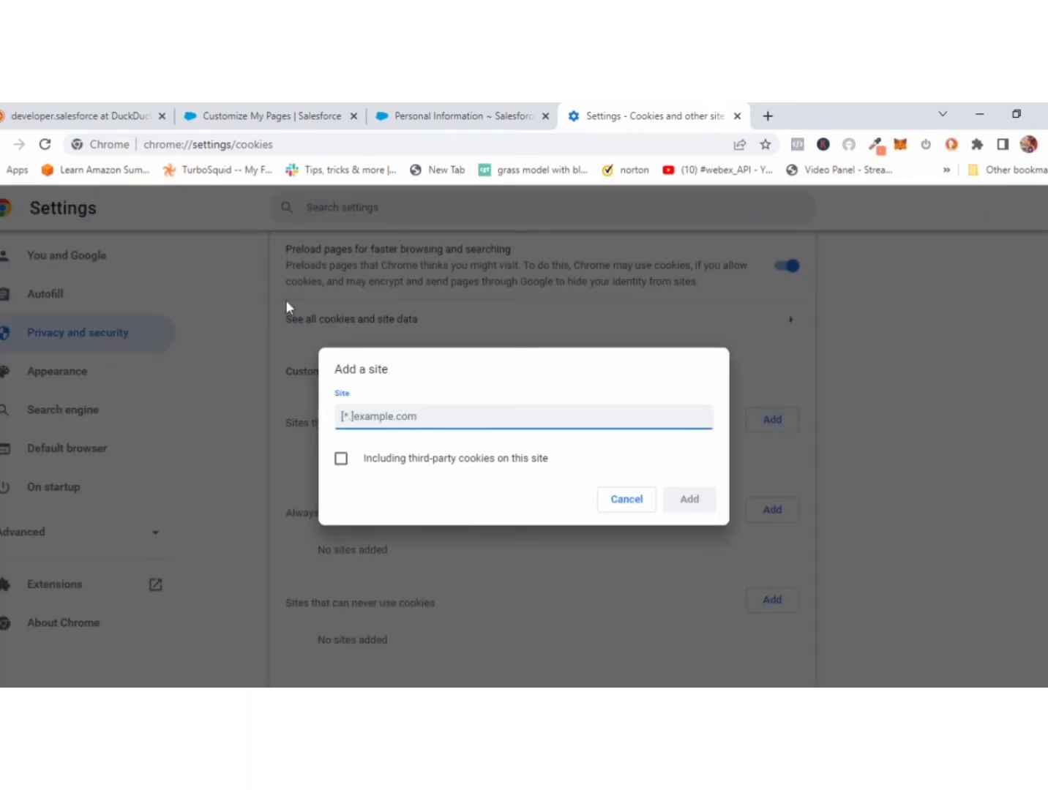
pyautogui.click(317, 116)
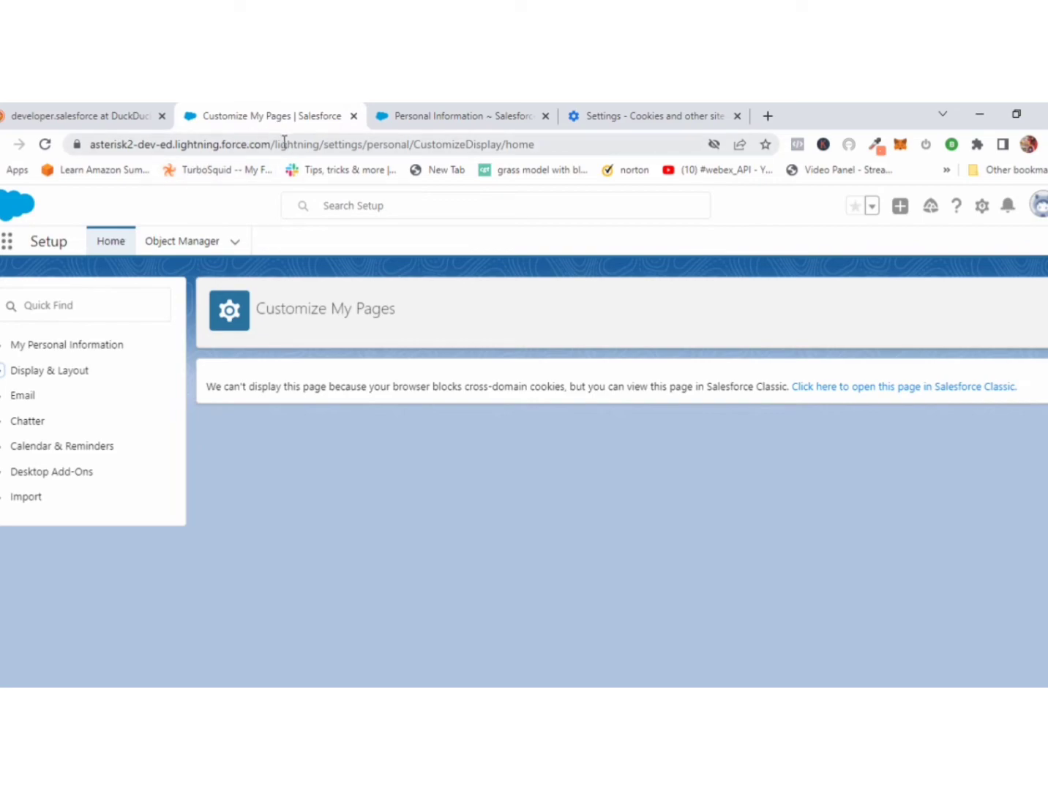
pyautogui.moveTo(275, 146); pyautogui.dragTo(86, 146)
pyautogui.hotkey('ctrl', 'c')
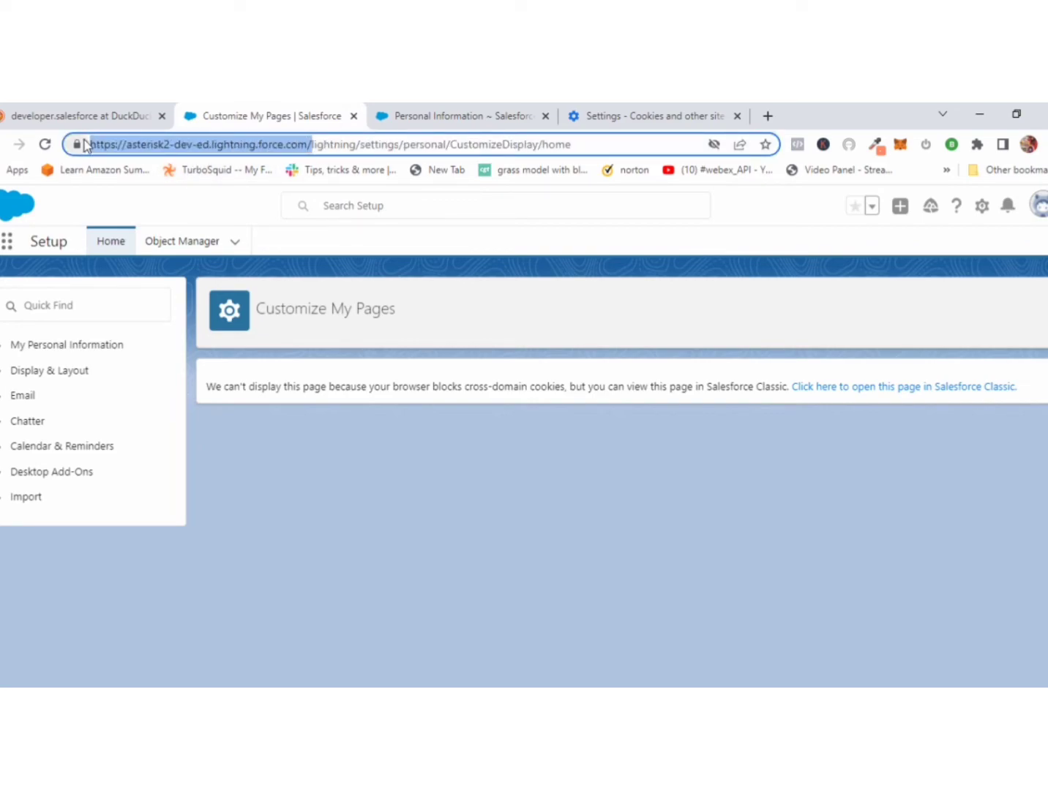
pyautogui.click(645, 117)
pyautogui.hotkey('ctrl', 'v')
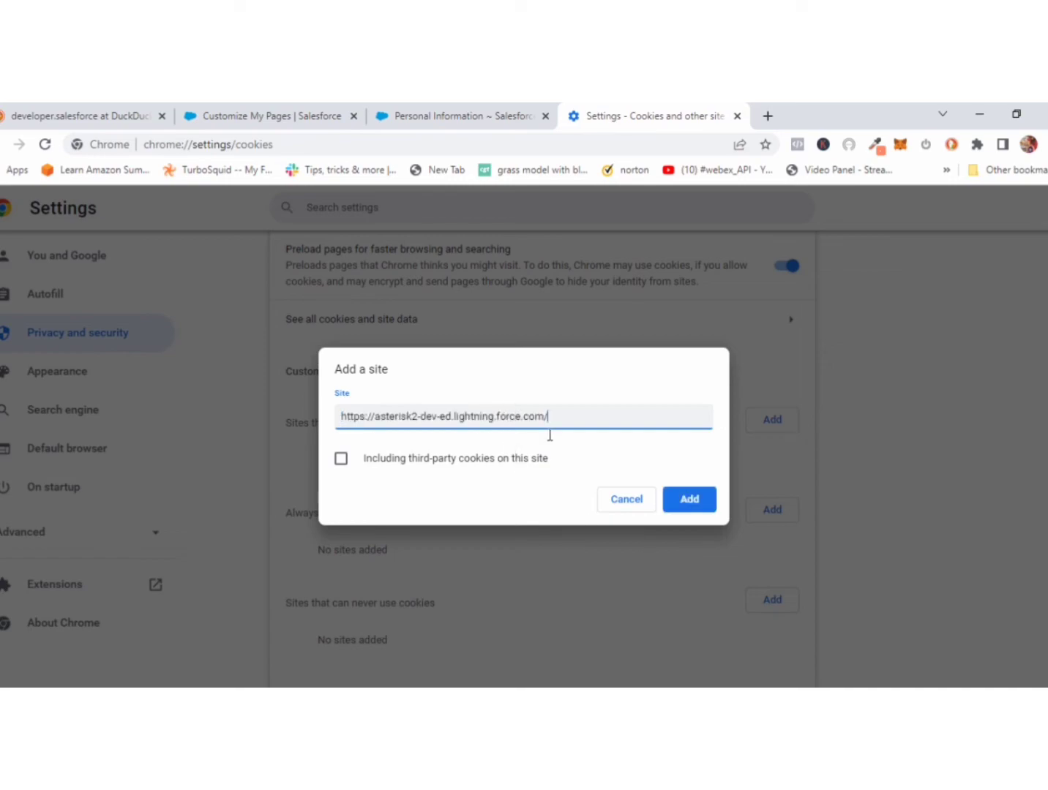
pyautogui.click(342, 460)
pyautogui.click(702, 505)
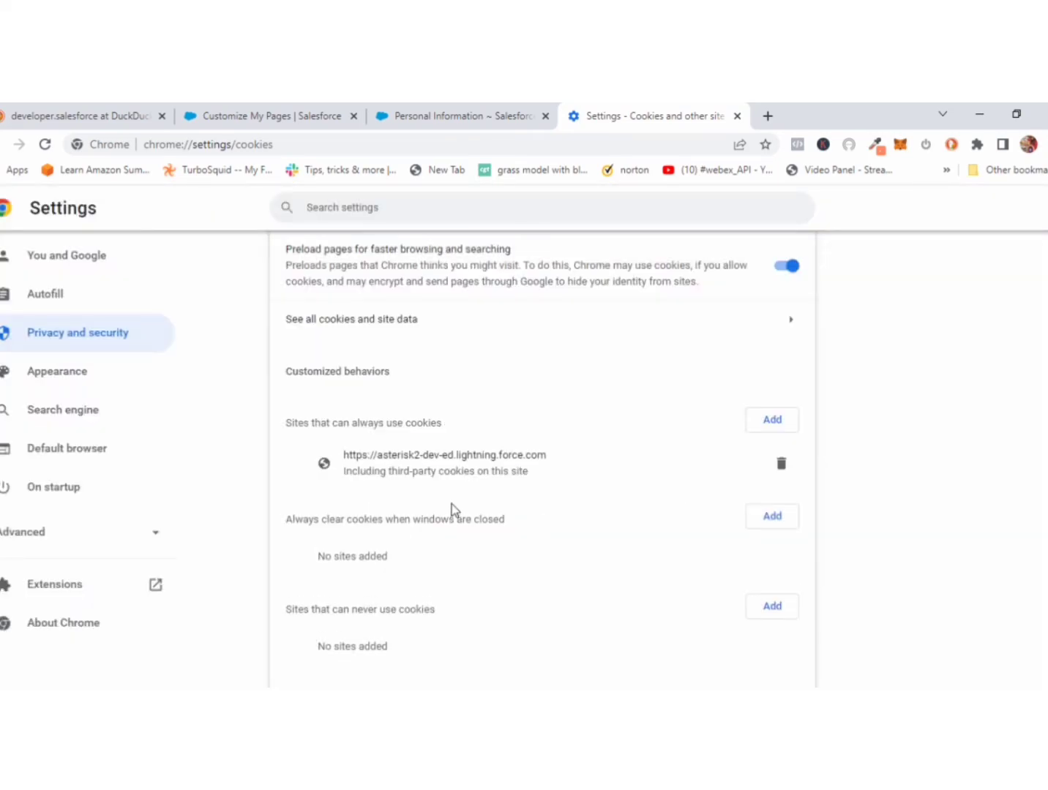
pyautogui.scroll(2, 685, 477)
# - Reload Customize My Pages, then check My Social Accounts and Contacts and Record Page Settings load normally
pyautogui.click(281, 124)
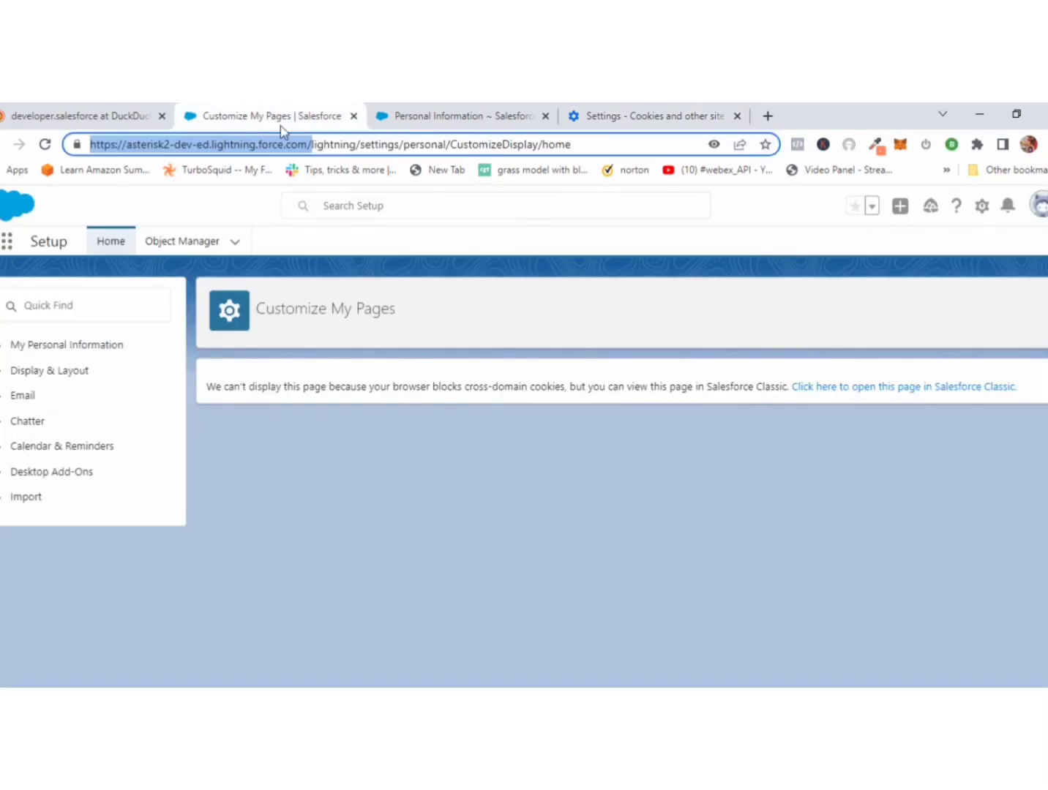
pyautogui.click(45, 144)
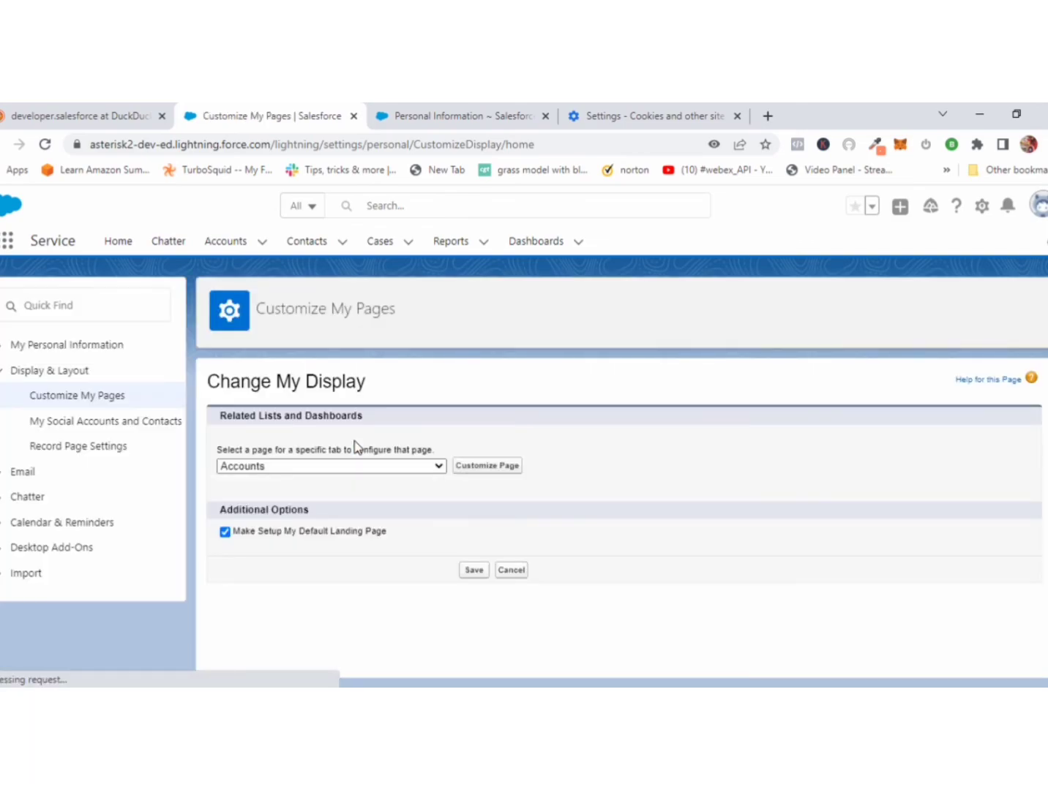
pyautogui.click(60, 425)
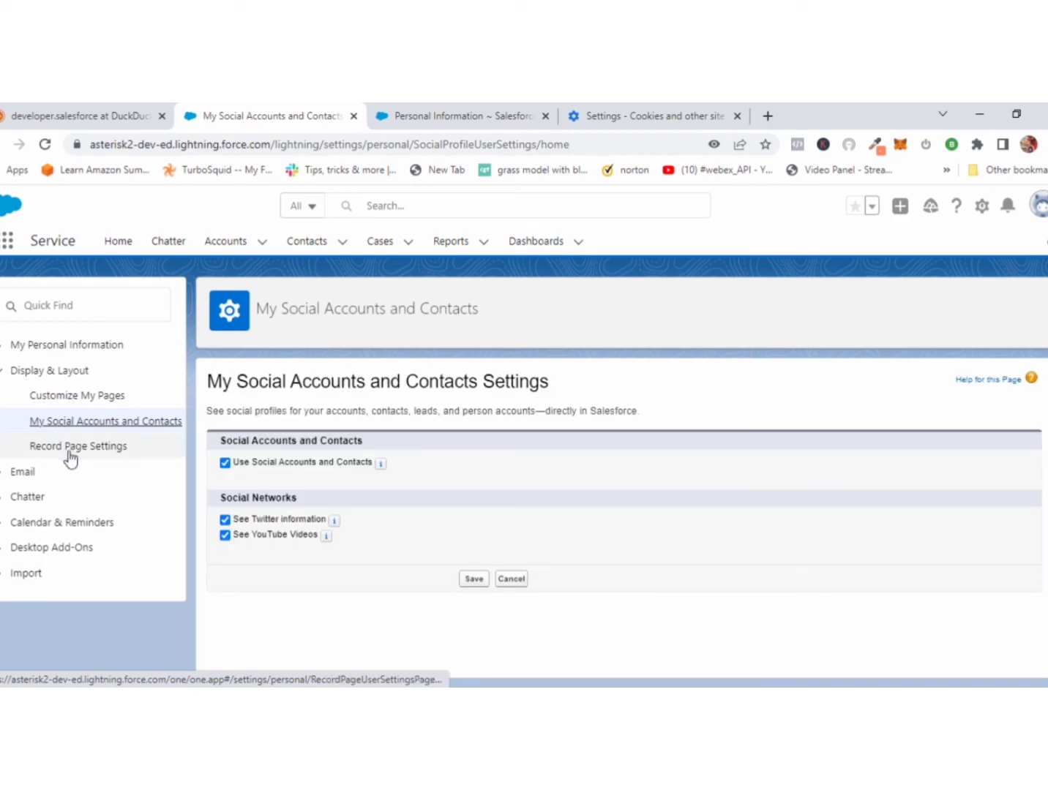
pyautogui.click(71, 451)
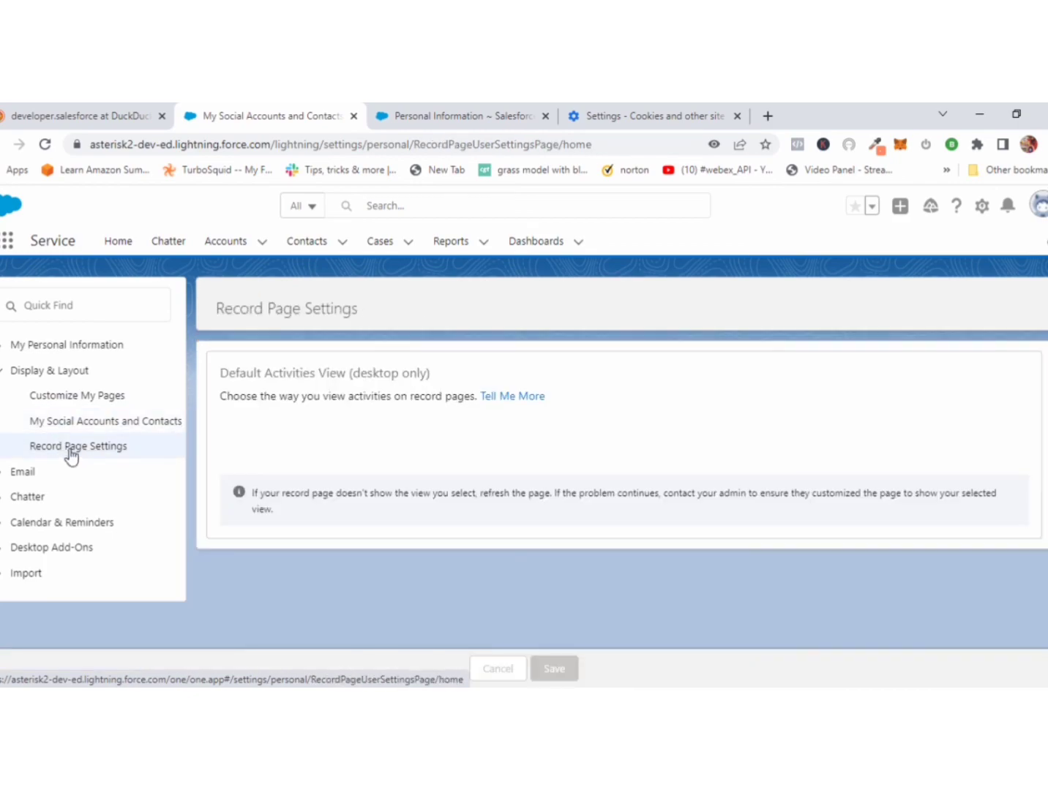
pyautogui.click(6, 369)
pyautogui.click(6, 346)
pyautogui.scroll(-1, 47, 458)
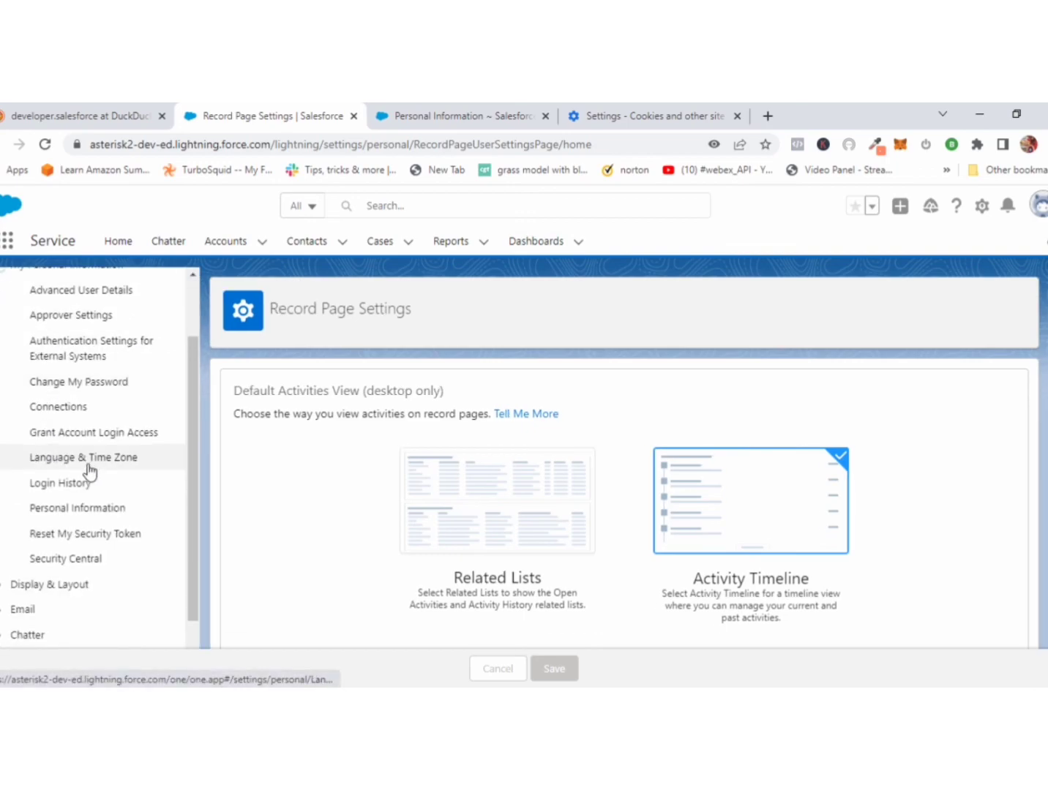